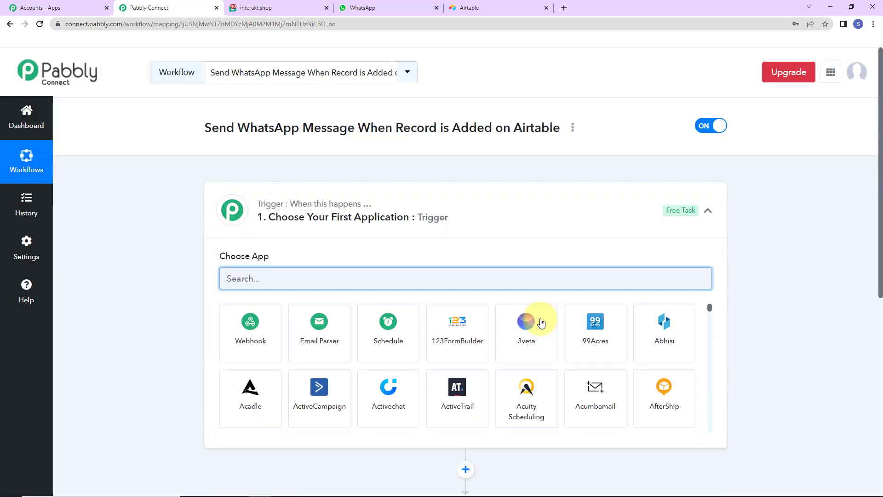
Set Airtable as the trigger app with the New Record event and start connecting an account
scroll(414, 223, "down", 2)
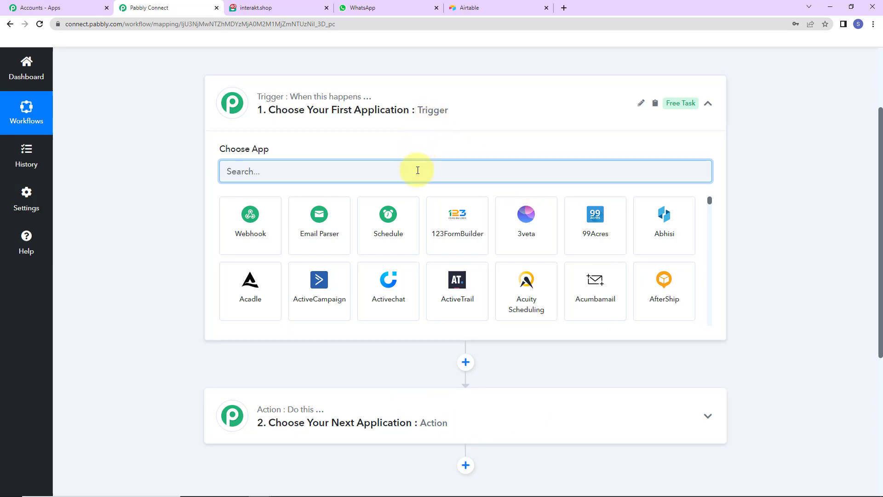
type("airtable")
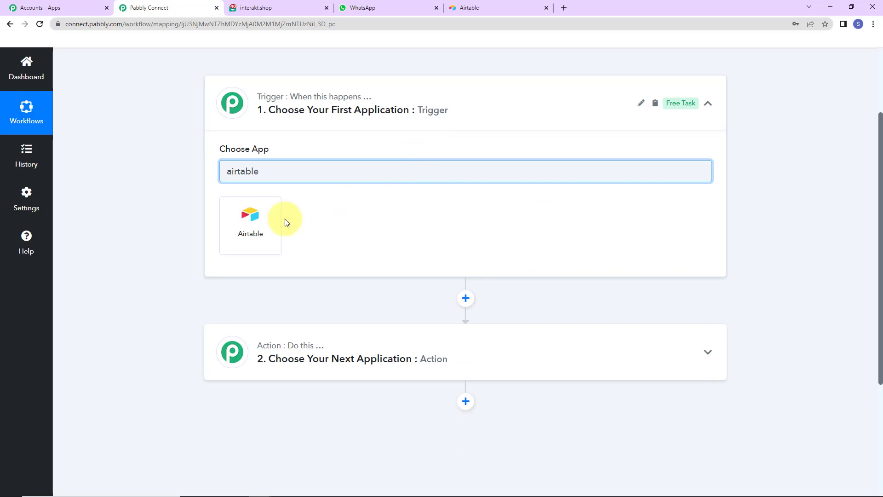
left_click(270, 226)
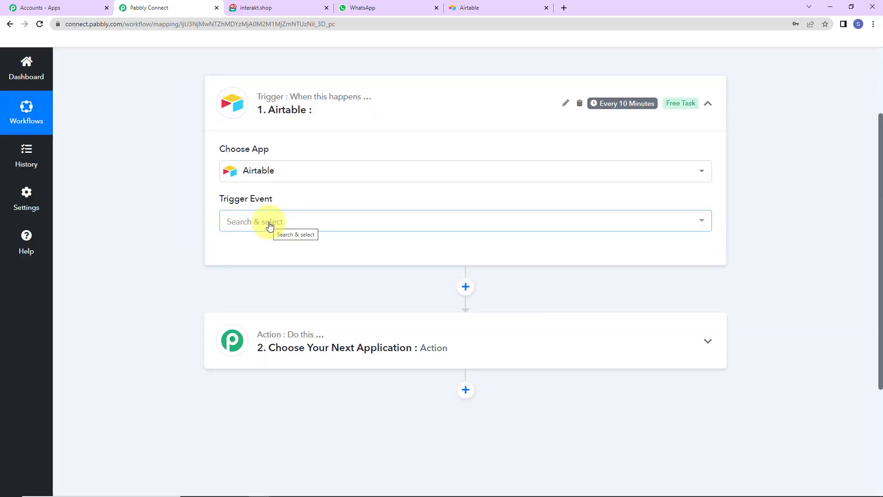
mouse_move(223, 202)
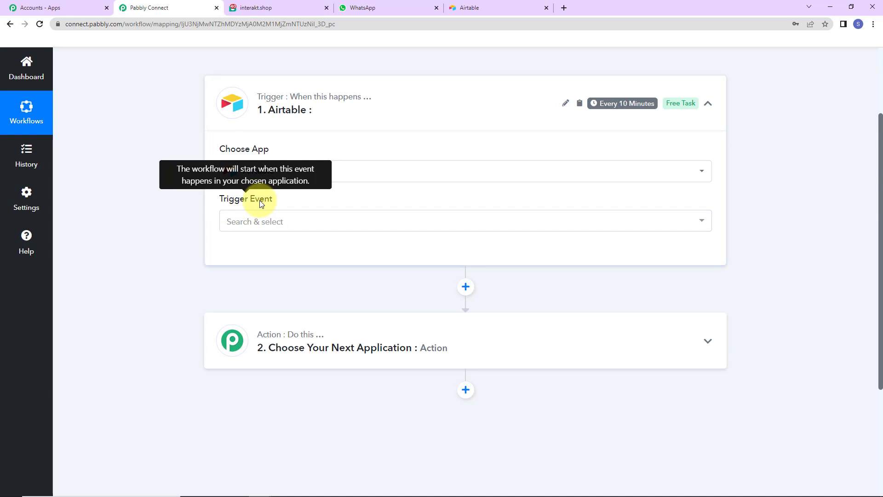
left_click(261, 221)
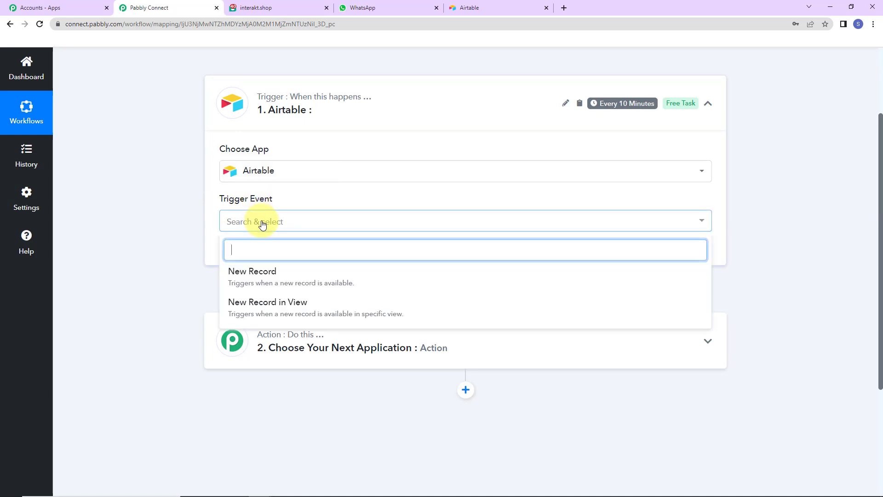
left_click(266, 278)
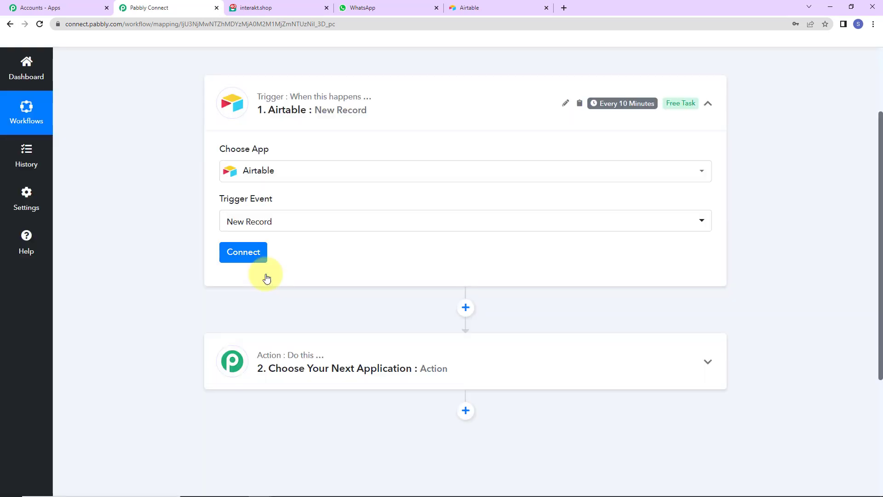
left_click(239, 250)
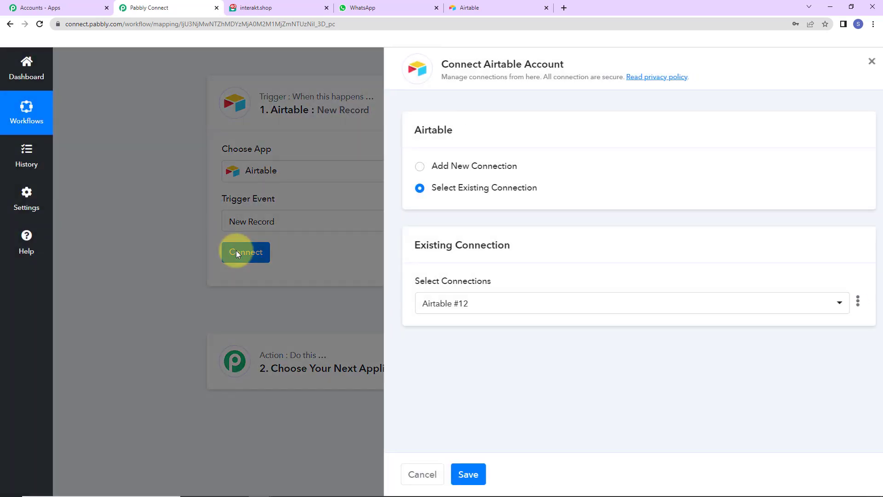
Add a new Airtable connection (Airtable #13) and open Airtable's Developer Hub token page in a new tab
left_click_drag(473, 64, 595, 69)
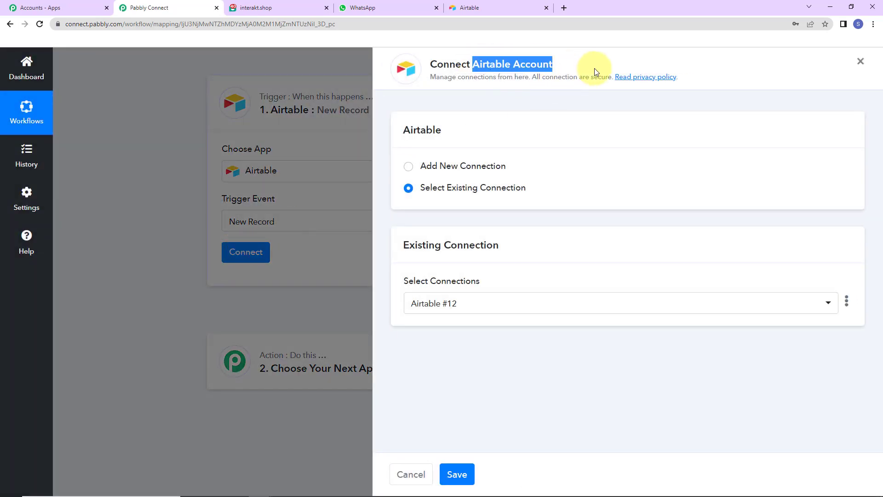
left_click(408, 166)
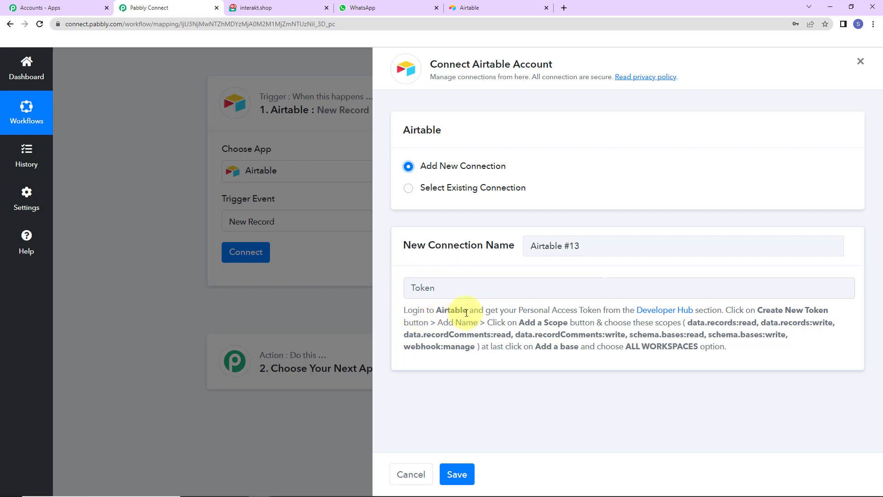
left_click(673, 312)
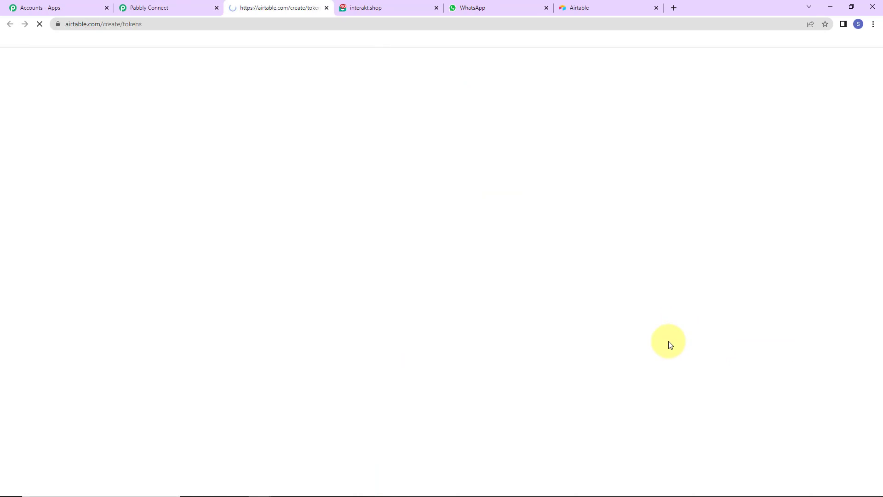
left_click(168, 7)
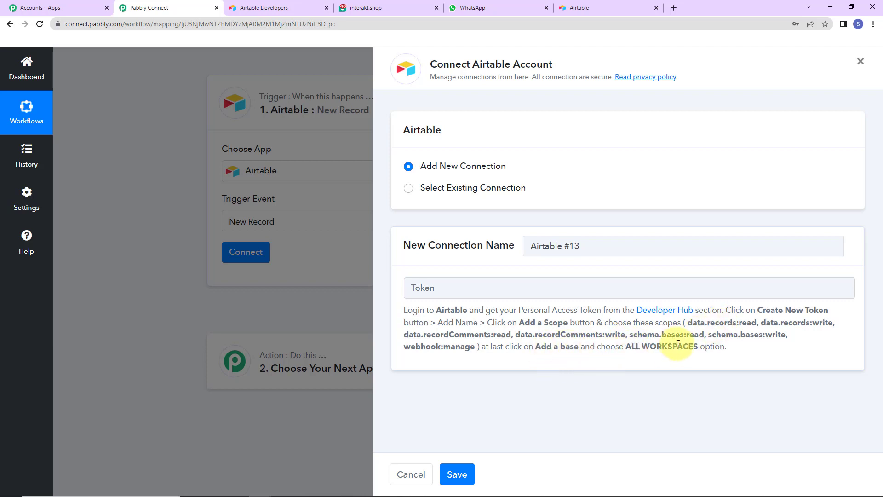
Start a new Airtable token with read/write scopes for records, record comments and schema bases, plus webhook:manage
left_click(265, 8)
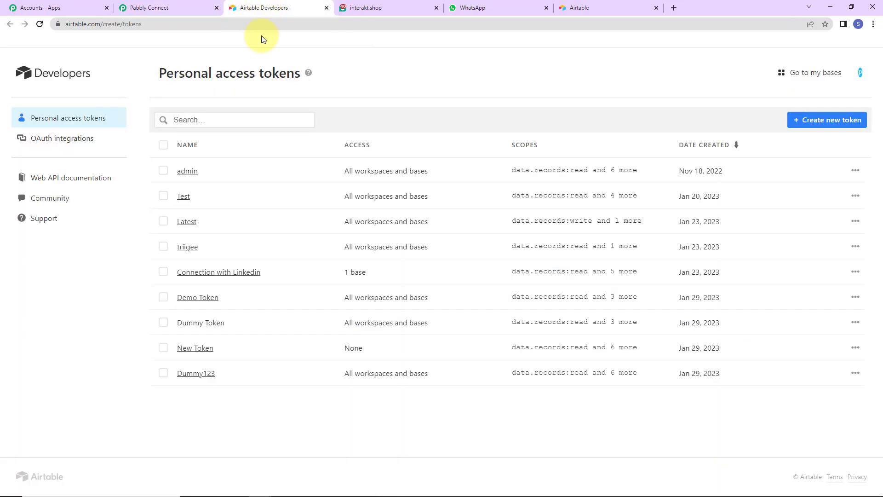
left_click(811, 125)
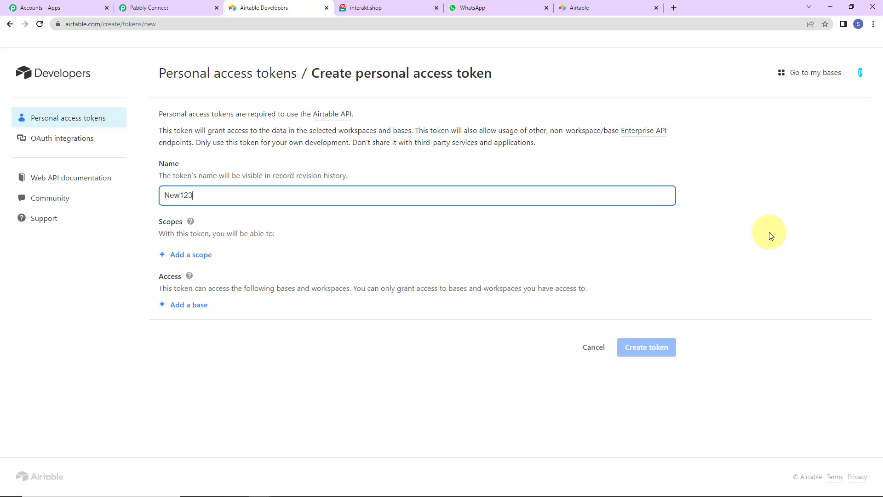
left_click(185, 260)
left_click(200, 315)
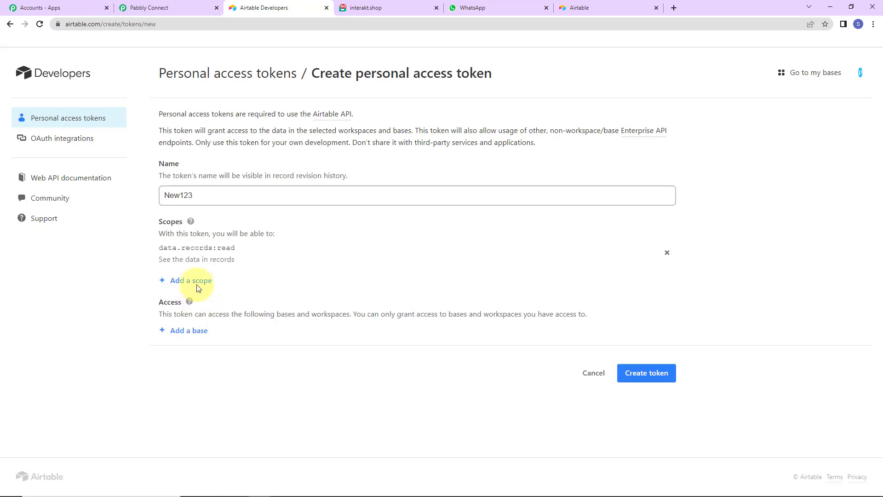
left_click(197, 280)
left_click(209, 345)
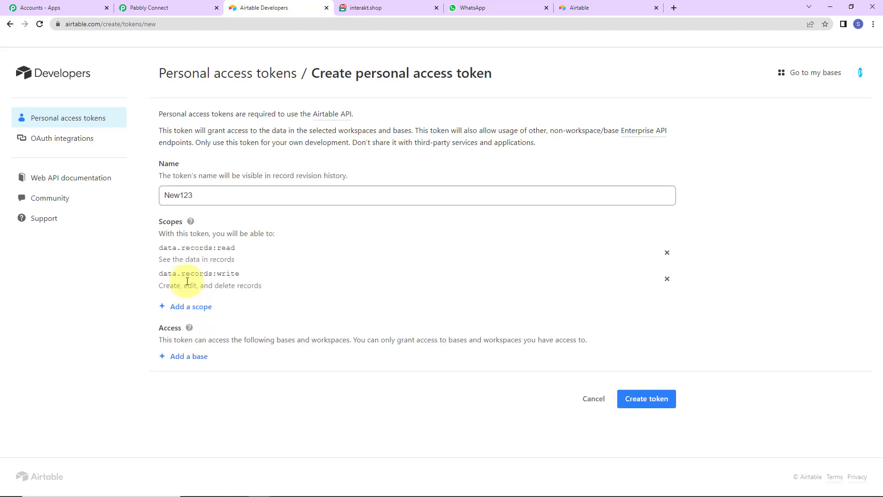
left_click(197, 307)
left_click(199, 365)
left_click(193, 331)
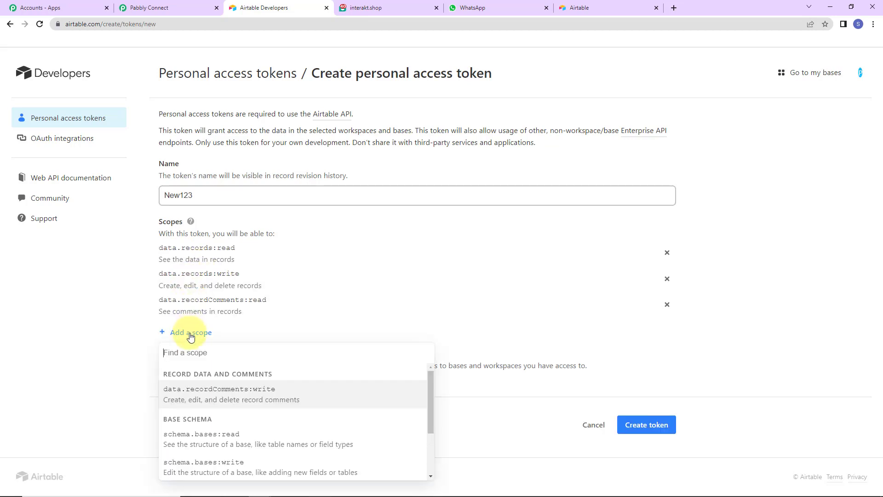
left_click(214, 389)
left_click(197, 357)
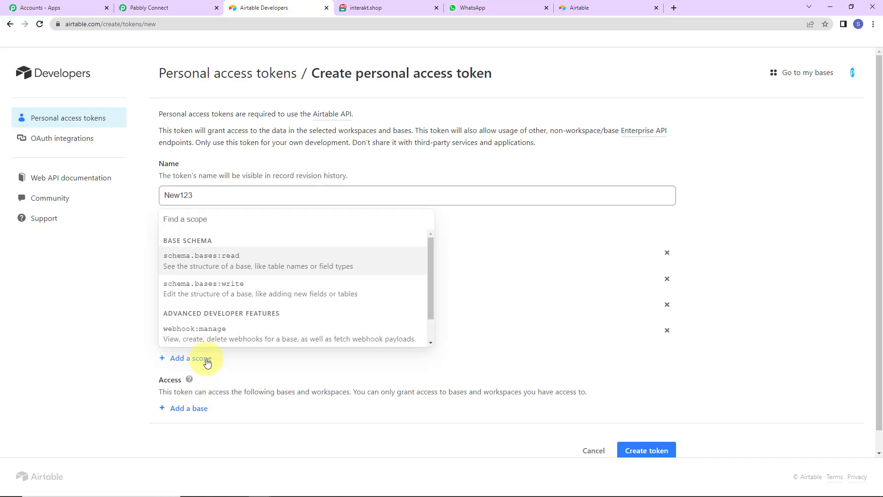
left_click(203, 262)
left_click(202, 393)
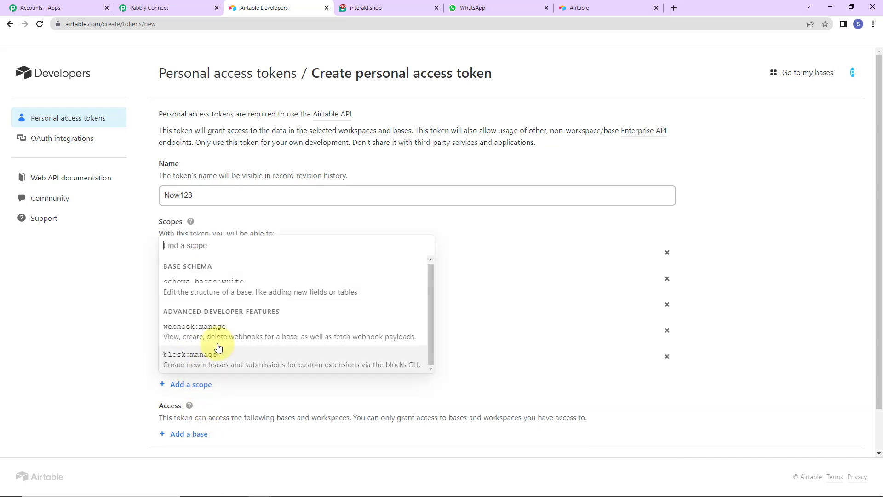
left_click(223, 286)
left_click(201, 412)
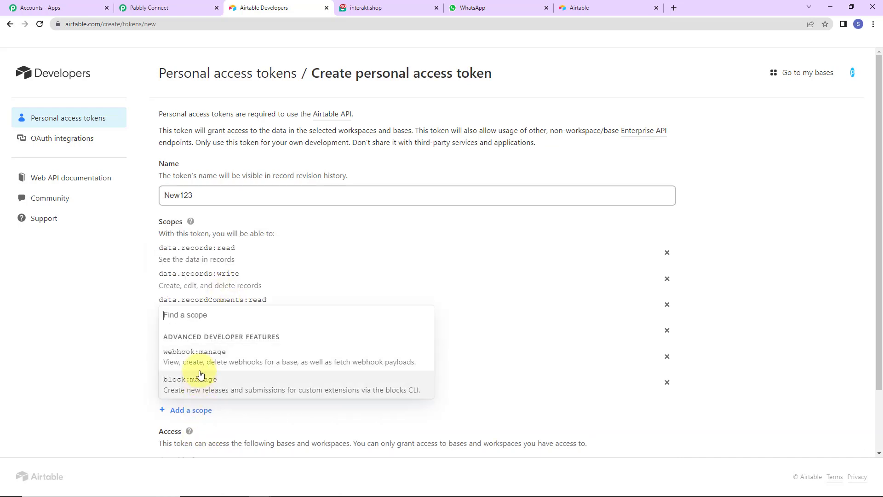
left_click(193, 358)
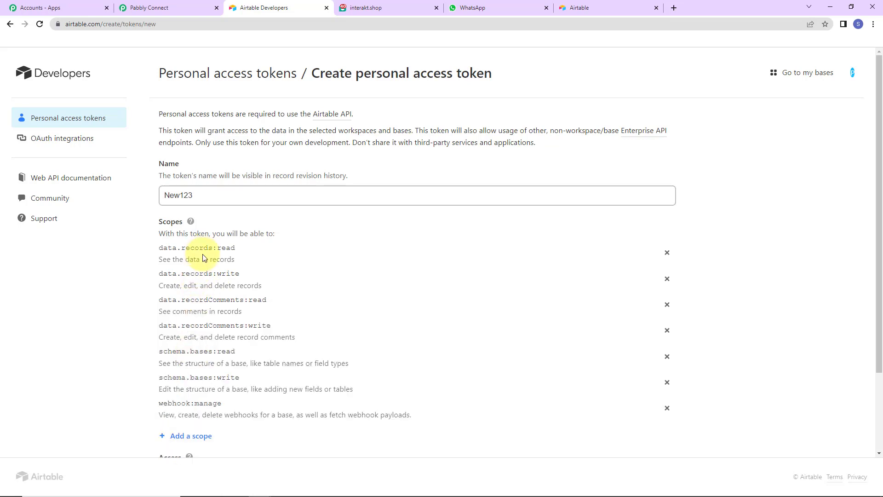
Grant the token New123 access to all workspaces and bases, create it, and copy it
scroll(317, 330, "down", 2)
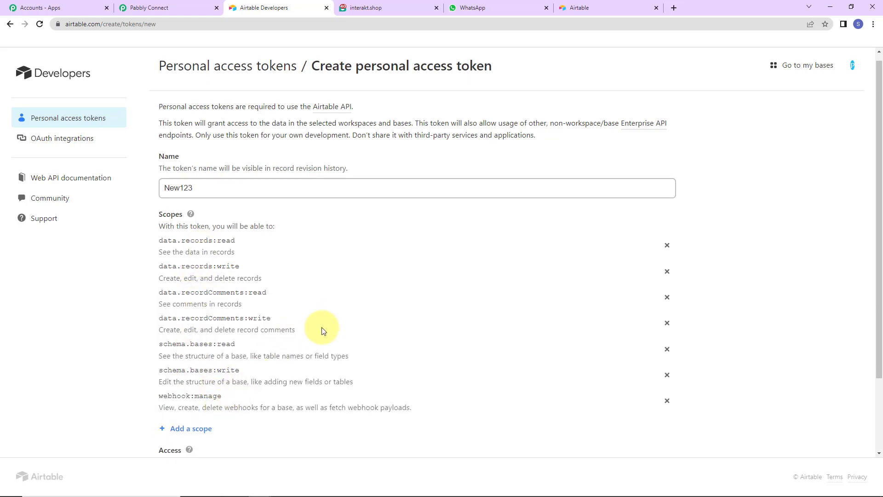
left_click(185, 392)
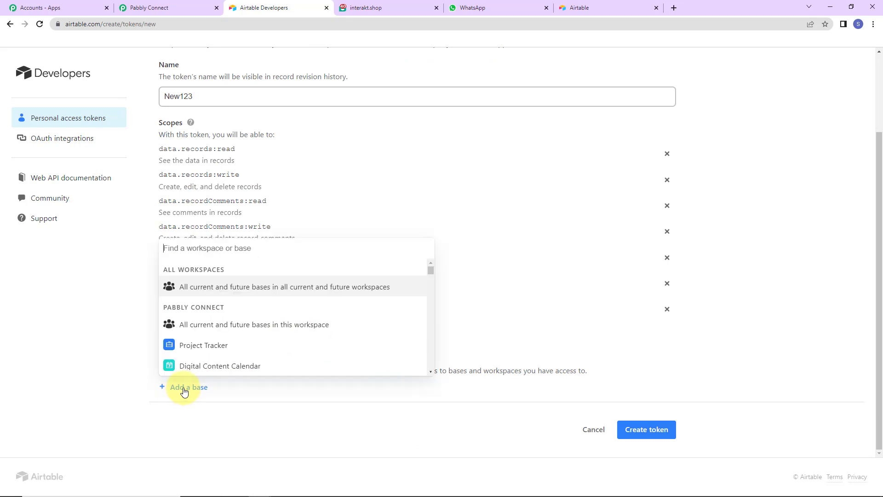
left_click(193, 284)
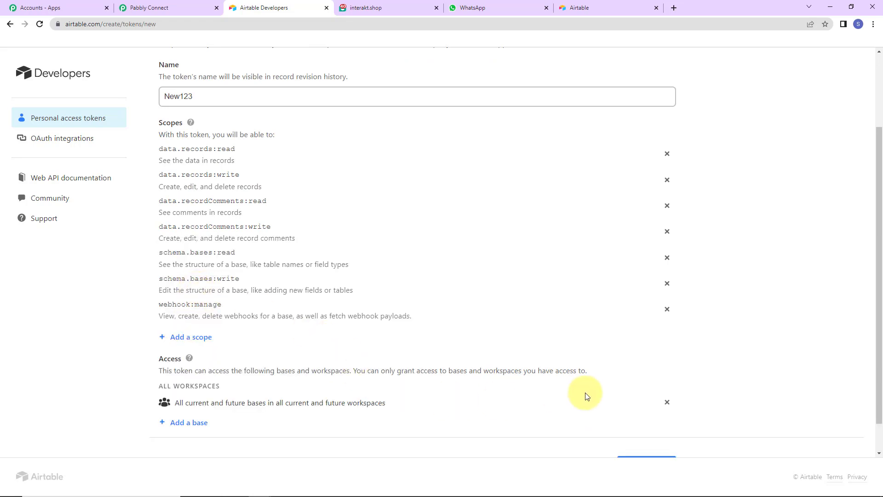
scroll(583, 393, "down", 1)
left_click(642, 435)
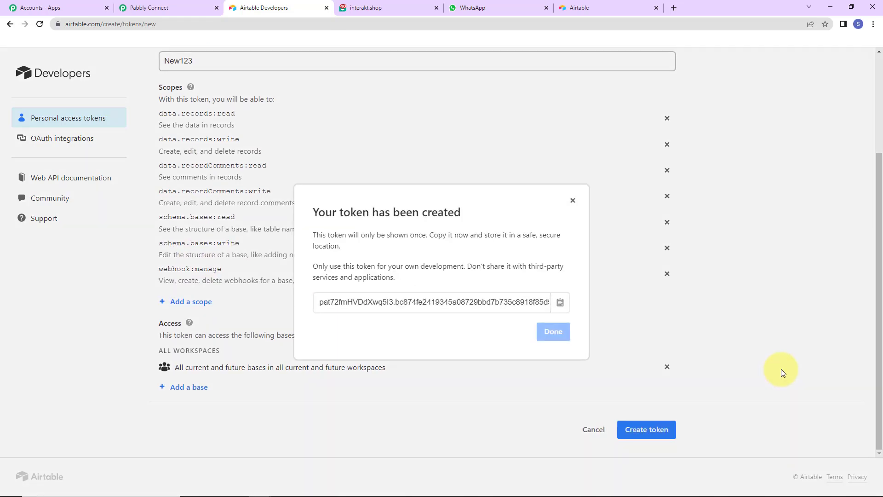
left_click(560, 302)
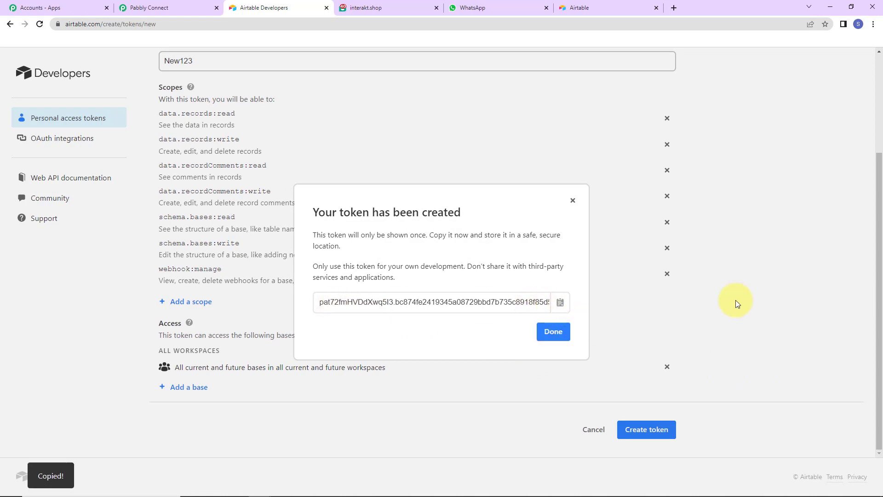
left_click(178, 7)
left_click(432, 287)
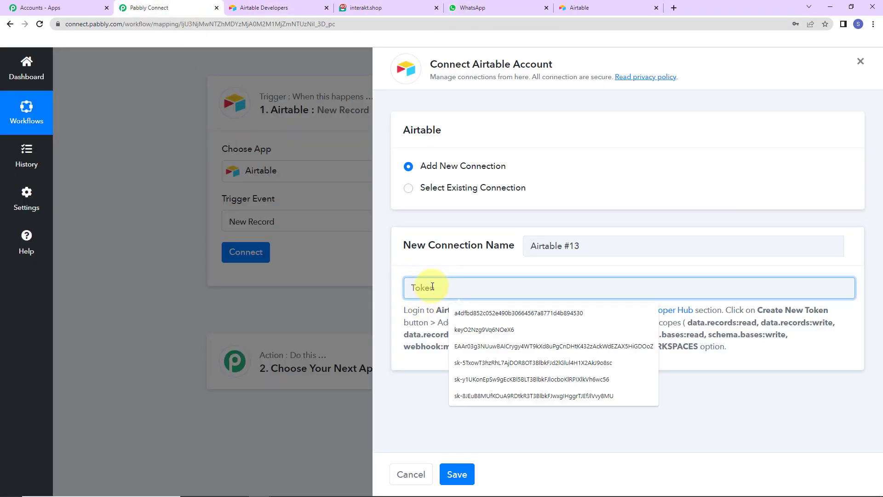
Paste the Airtable token into the connection's Token field and save the connection
key("ctrl+v")
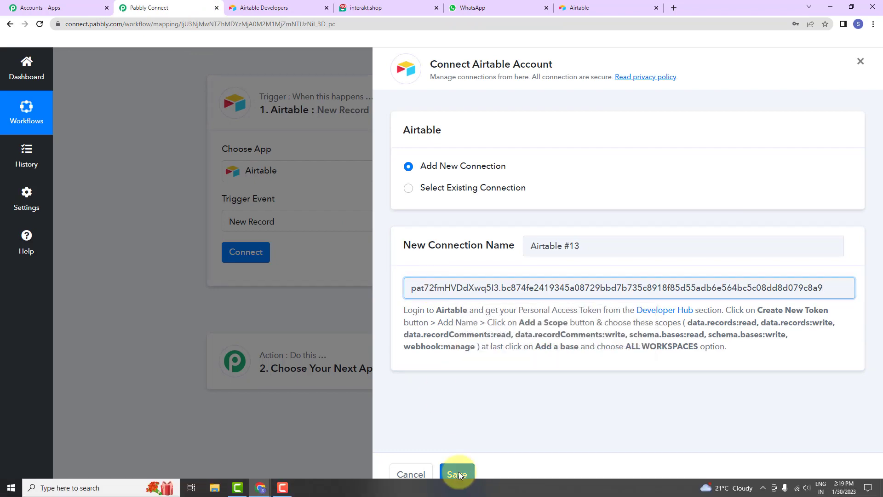
left_click(457, 474)
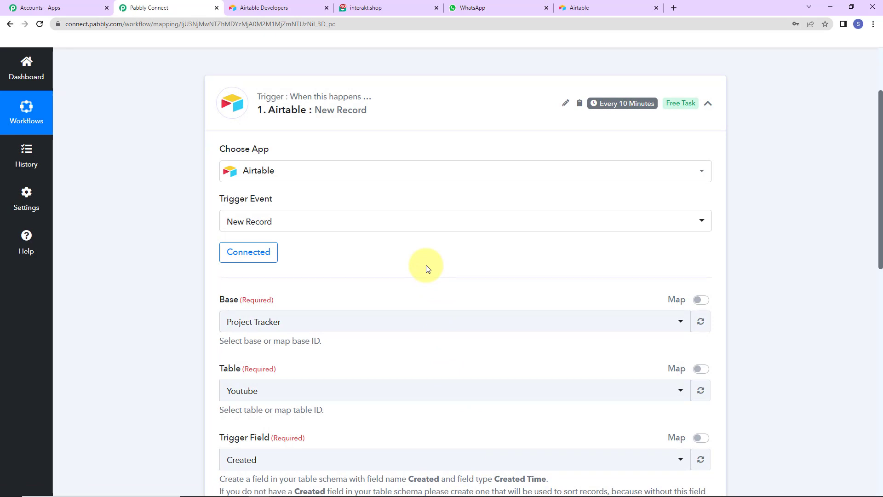
scroll(427, 270, "down", 5)
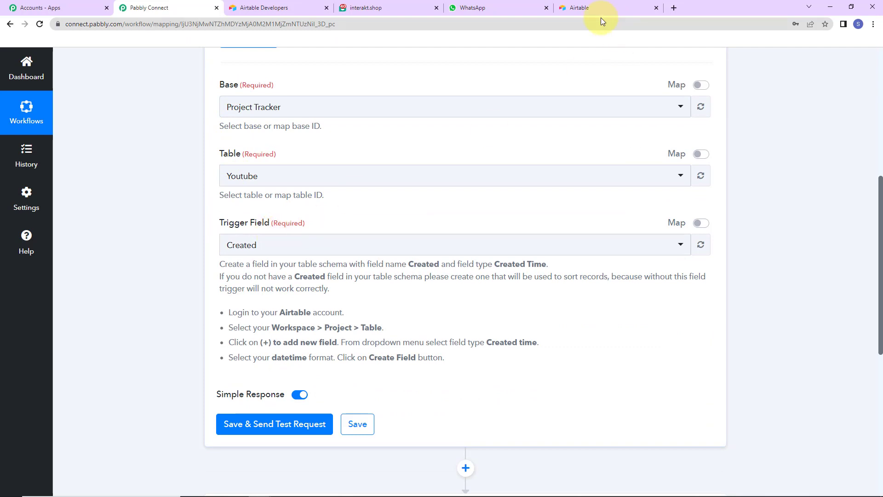
left_click(578, 7)
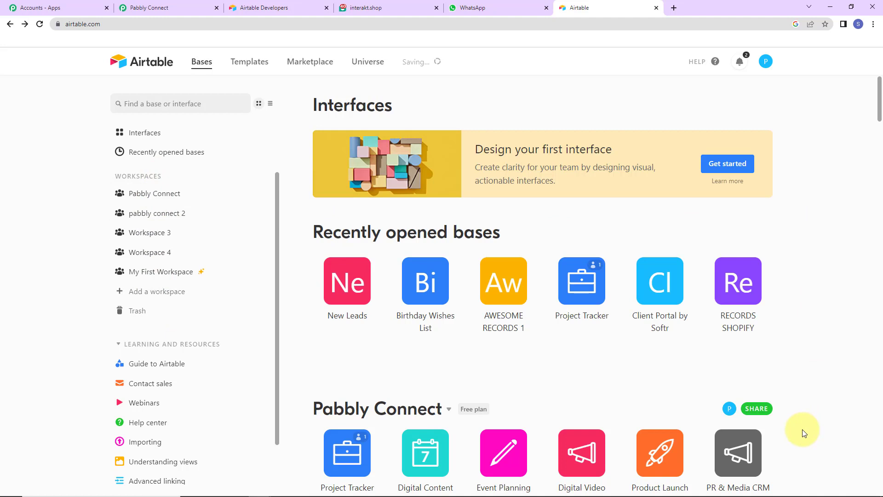
Open the New Leads base and check the Add field options for a Created time field
left_click(361, 293)
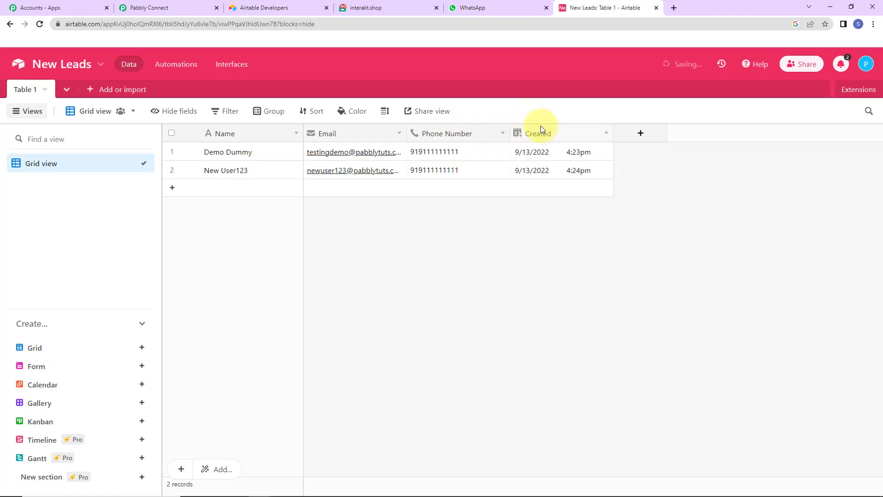
left_click(641, 134)
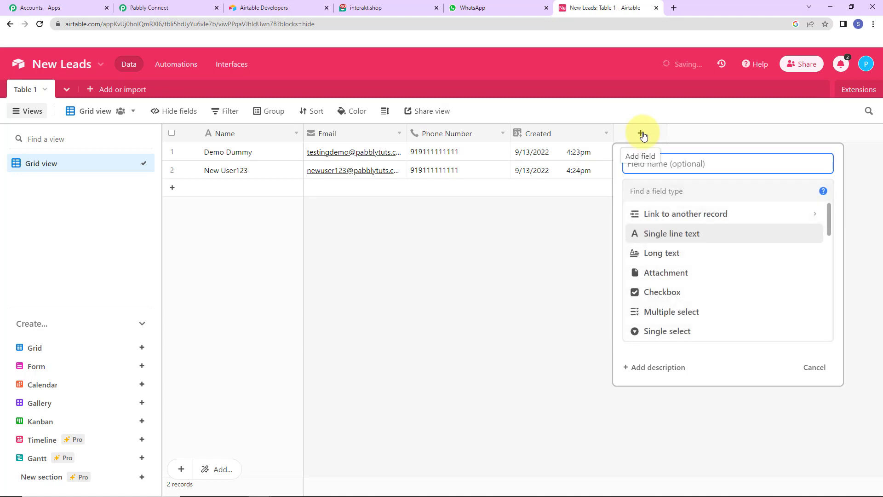
scroll(695, 272, "down", 7)
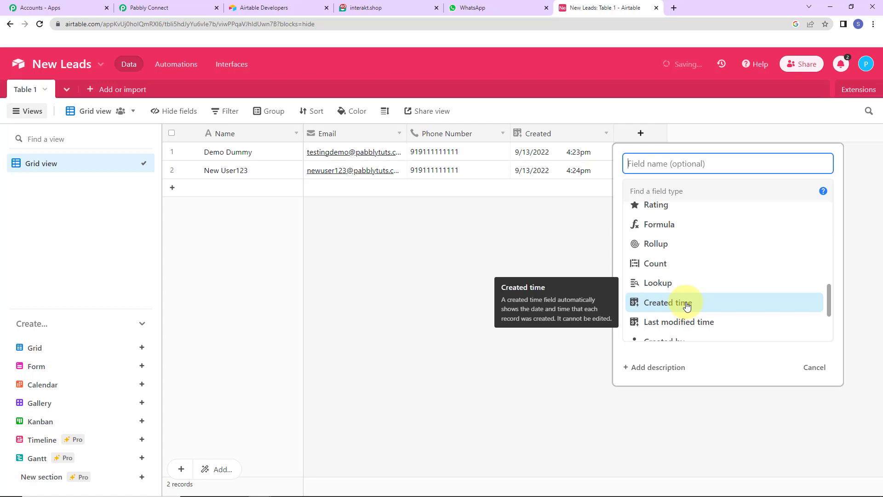
left_click(542, 219)
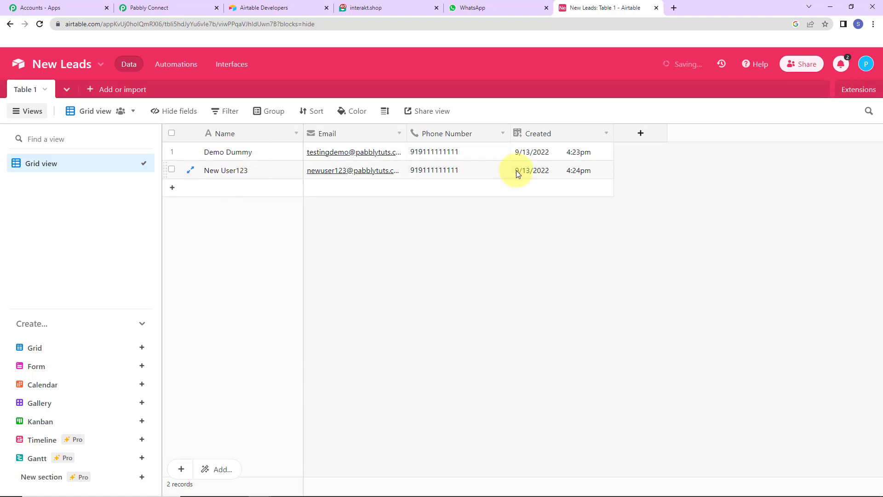
Set the trigger base to New Leads with Table 1, then save and fetch a test record
left_click(157, 8)
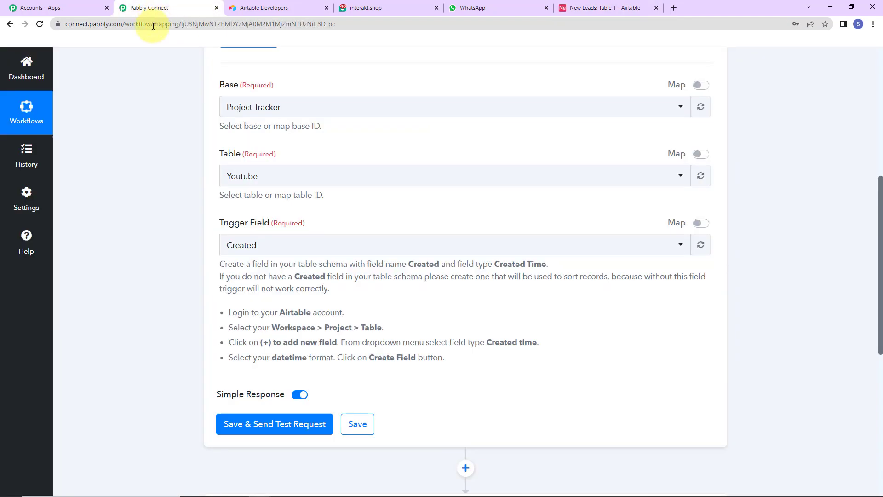
left_click(291, 107)
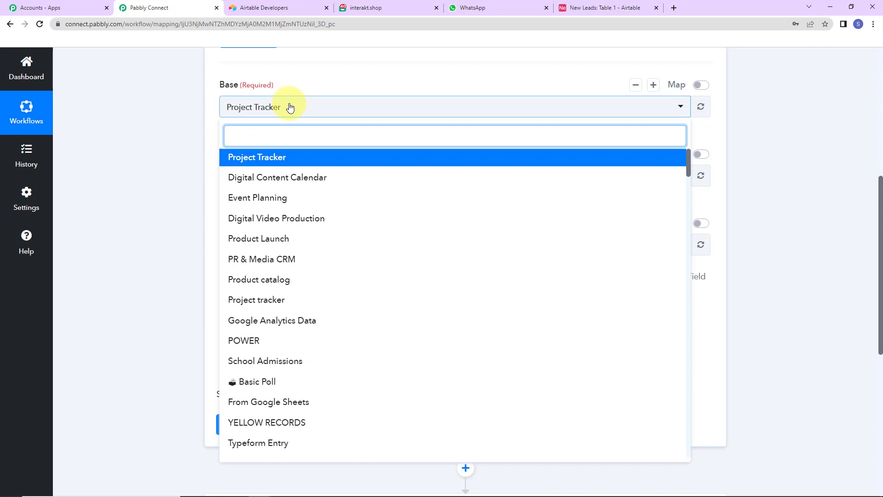
type("new")
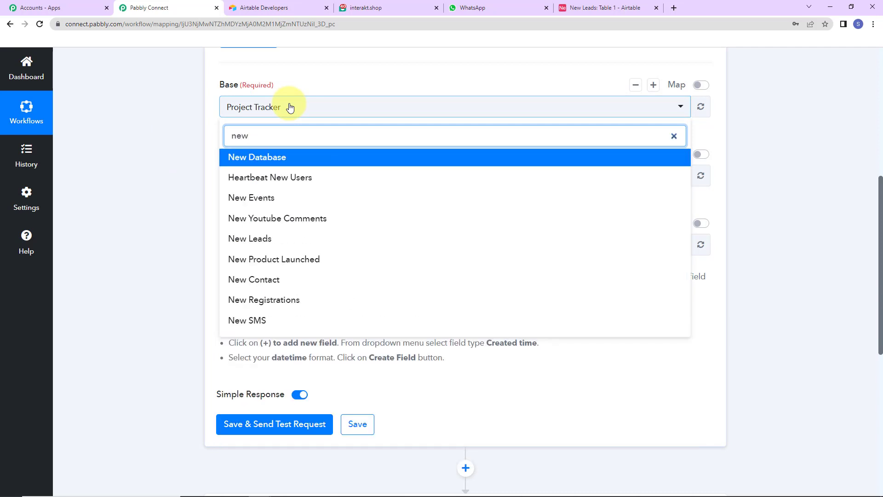
left_click(266, 238)
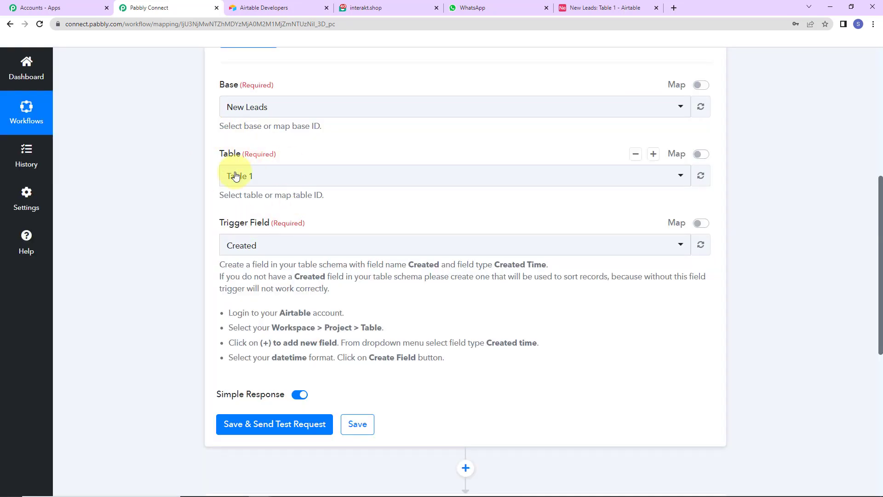
left_click(235, 176)
left_click(258, 424)
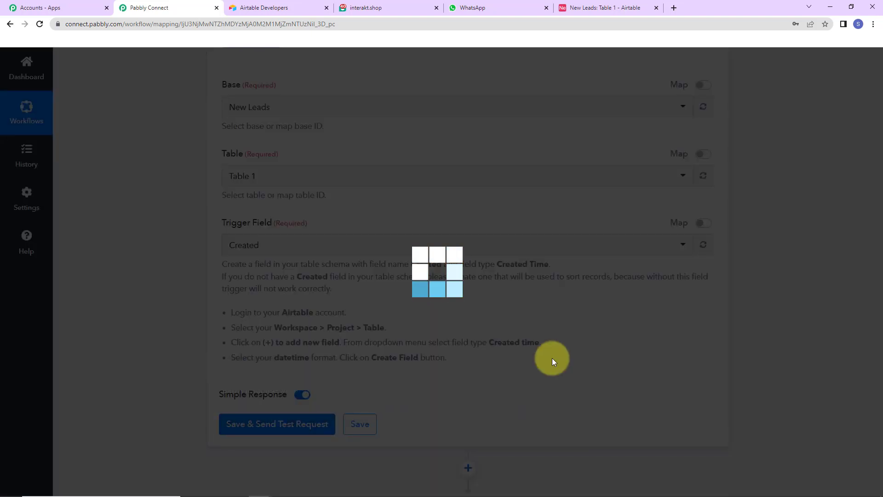
scroll(553, 359, "down", 7)
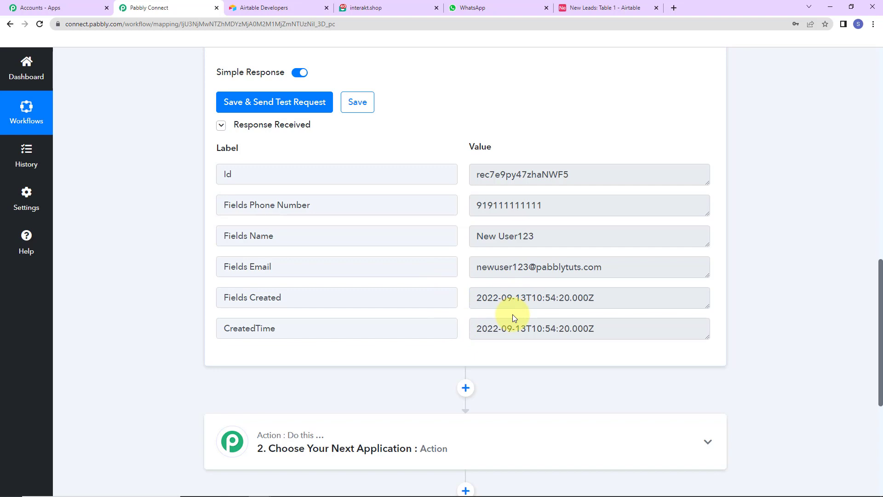
scroll(512, 314, "down", 5)
Set the action step to Interakt with the Send WhatsApp Template Message event
left_click(339, 240)
left_click(342, 292)
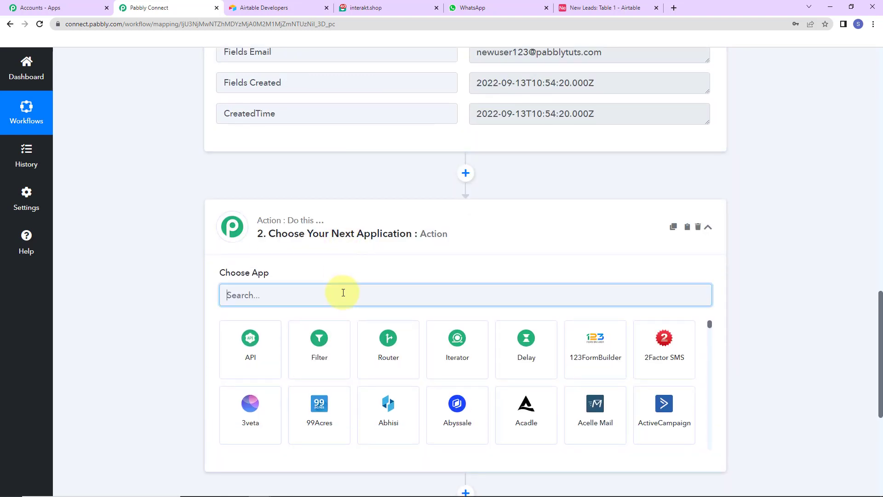
type("int")
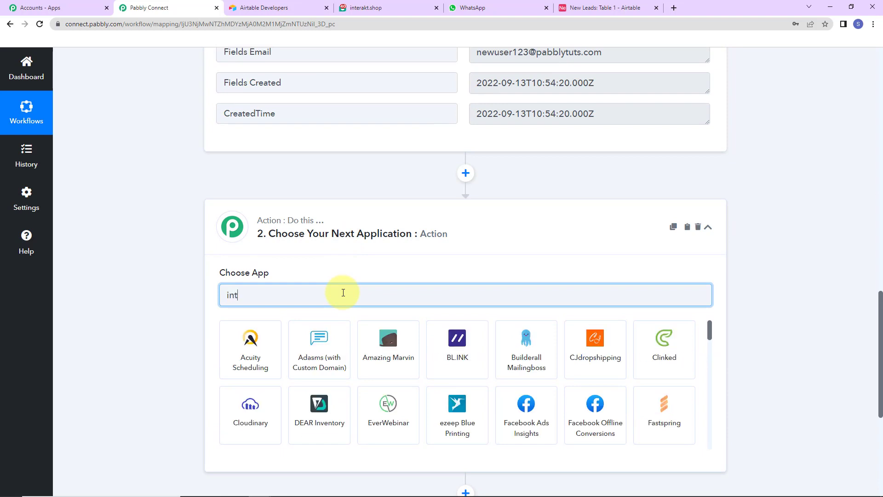
left_click(343, 331)
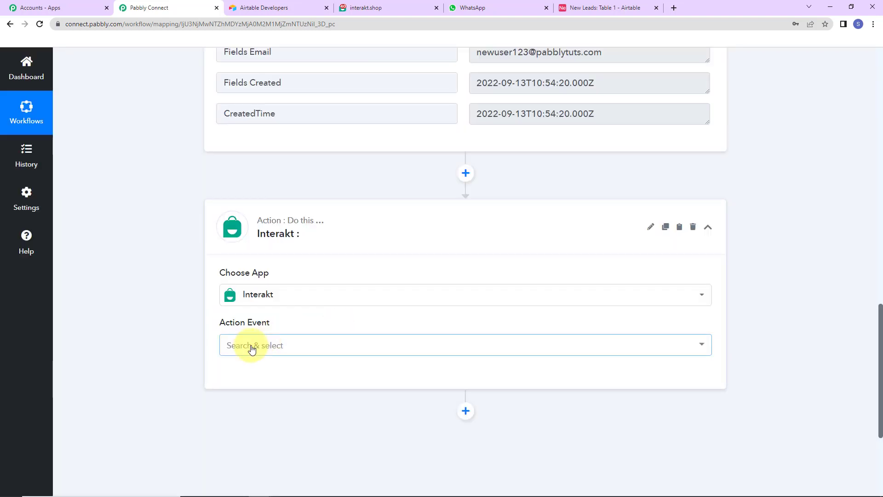
left_click(252, 348)
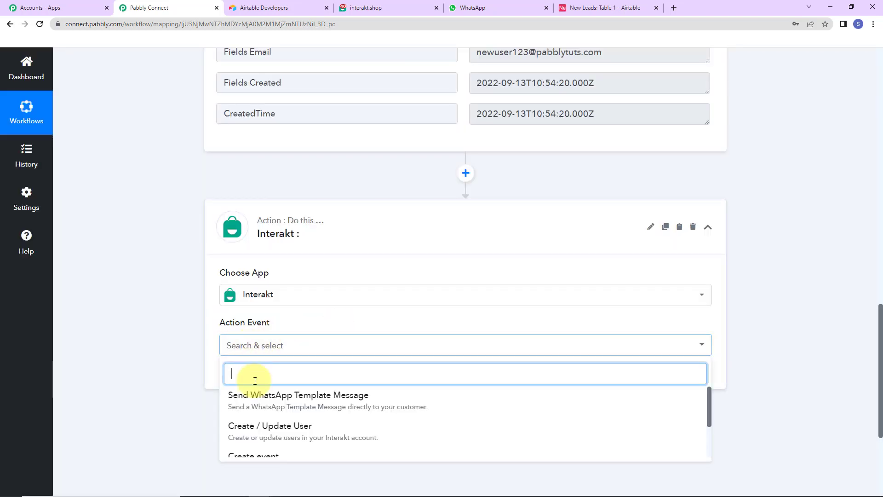
left_click(257, 396)
left_click(242, 377)
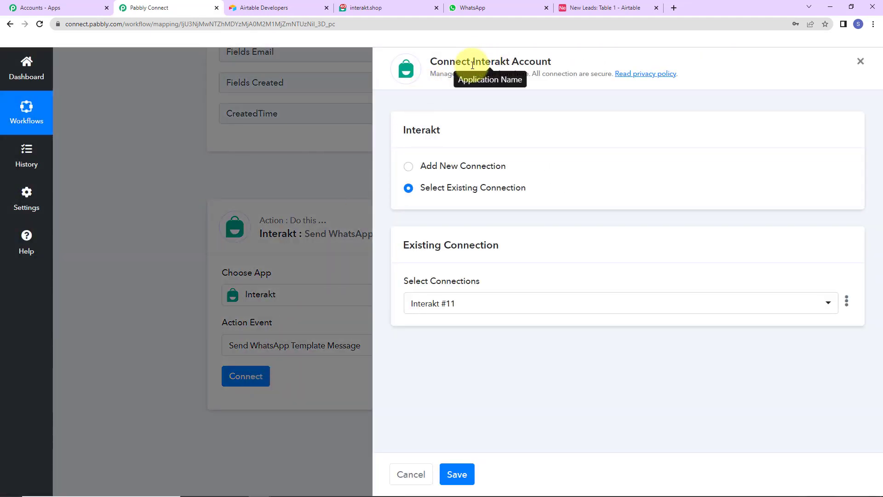
Create a new Interakt connection using the secret key copied from the Interakt account
left_click_drag(471, 61, 556, 63)
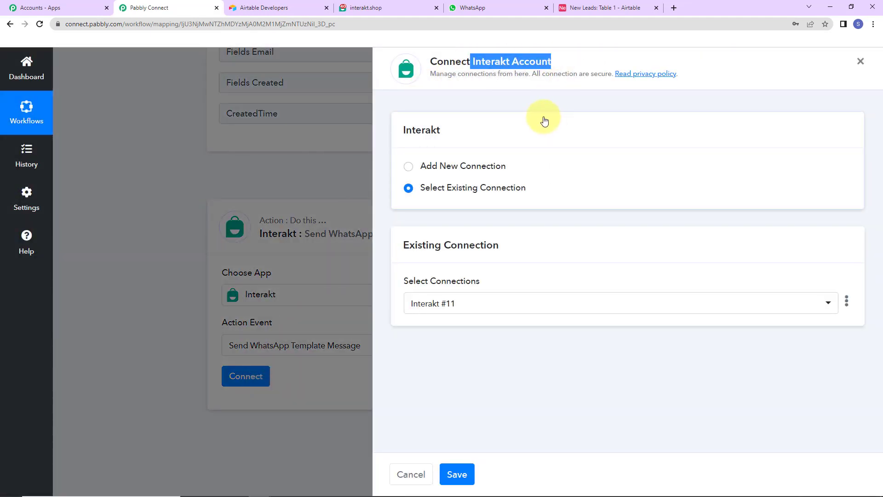
left_click(408, 167)
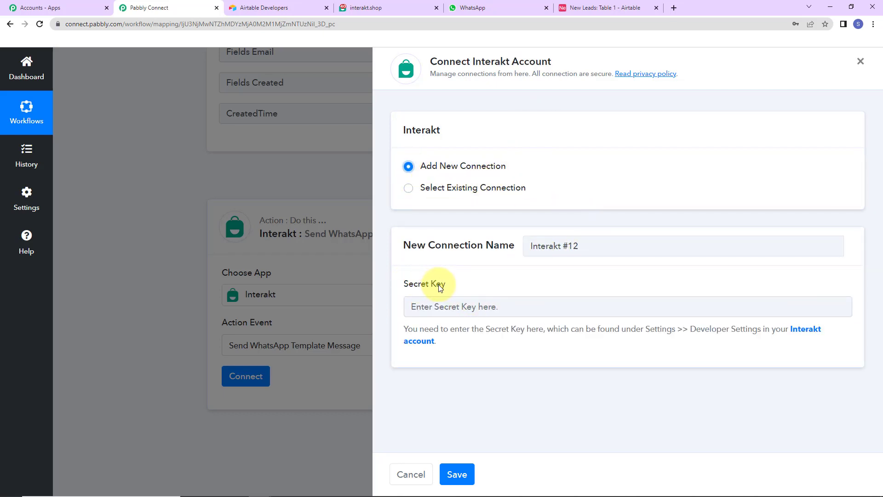
left_click(814, 333)
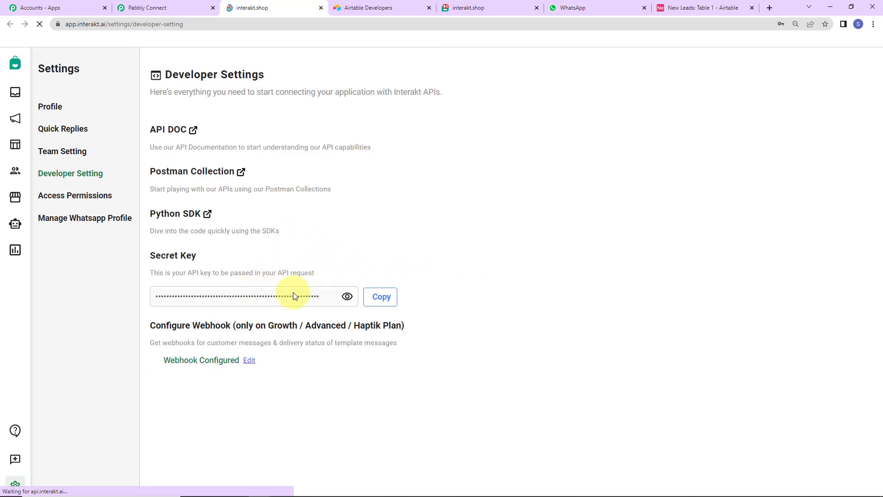
left_click(384, 298)
left_click(152, 7)
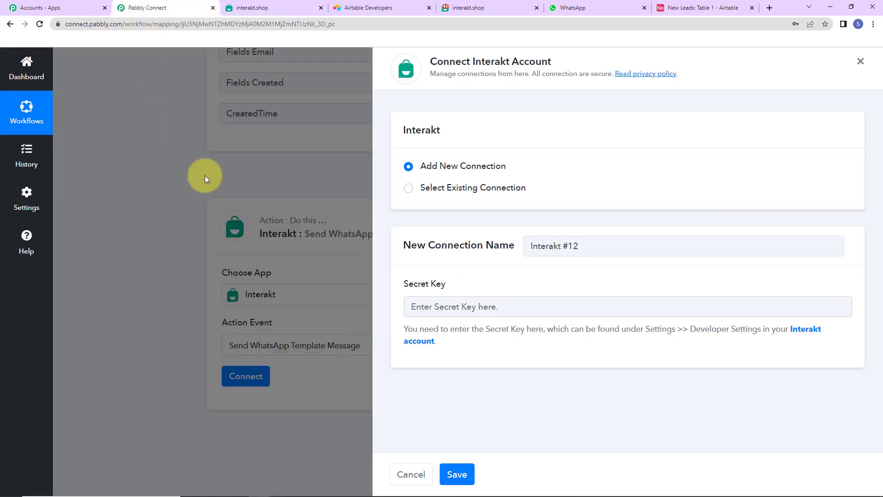
left_click(466, 307)
key("ctrl+v")
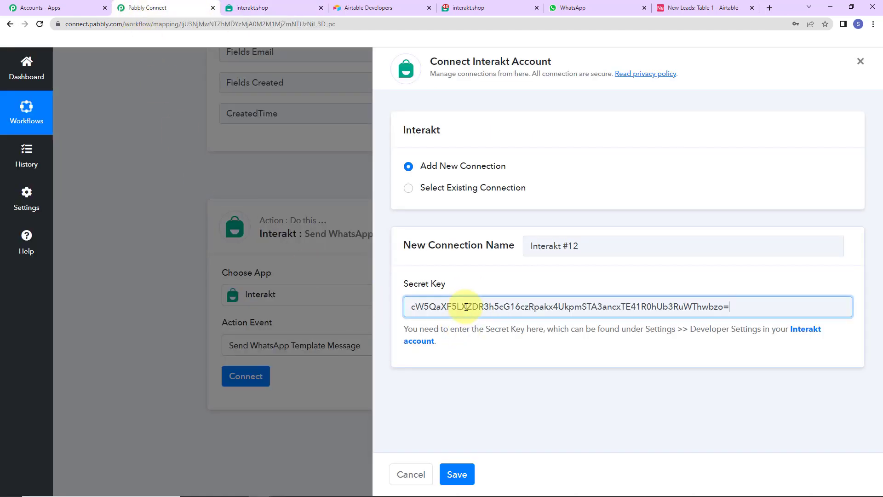
left_click(459, 475)
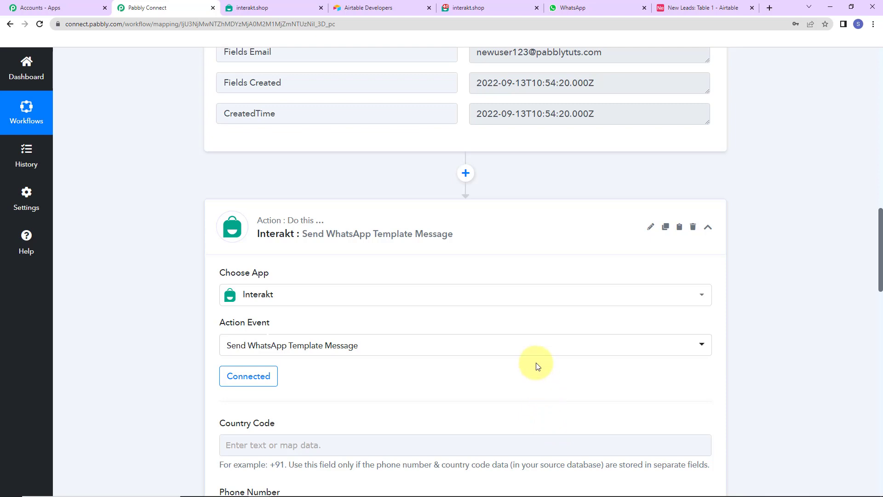
scroll(537, 364, "down", 5)
Inspect the sample record's phone number value in the trigger's test response
scroll(536, 363, "down", 2)
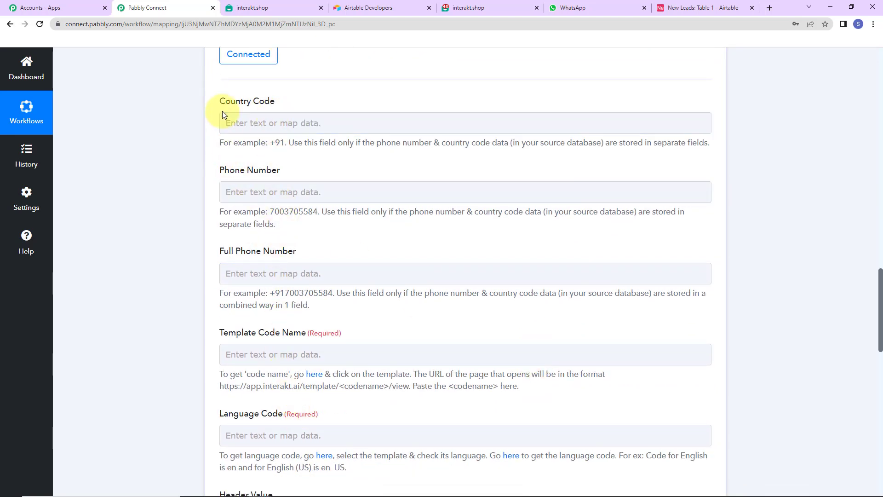
left_click(285, 274)
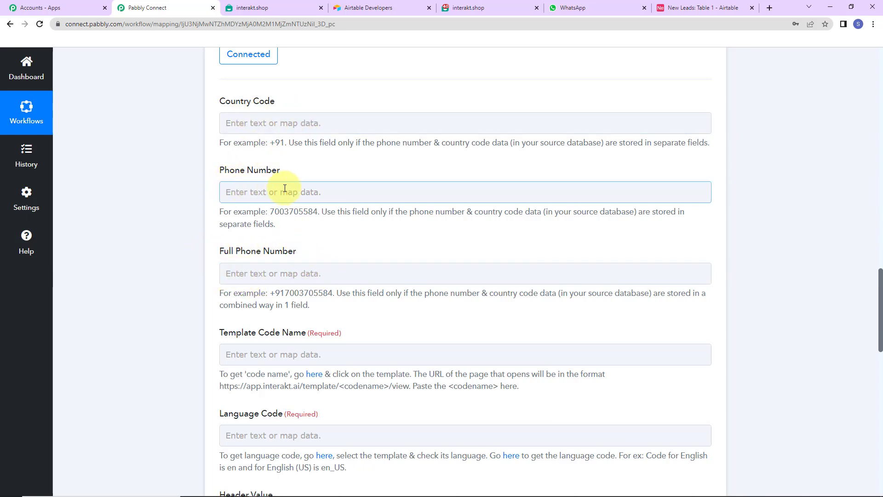
scroll(443, 226, "up", 9)
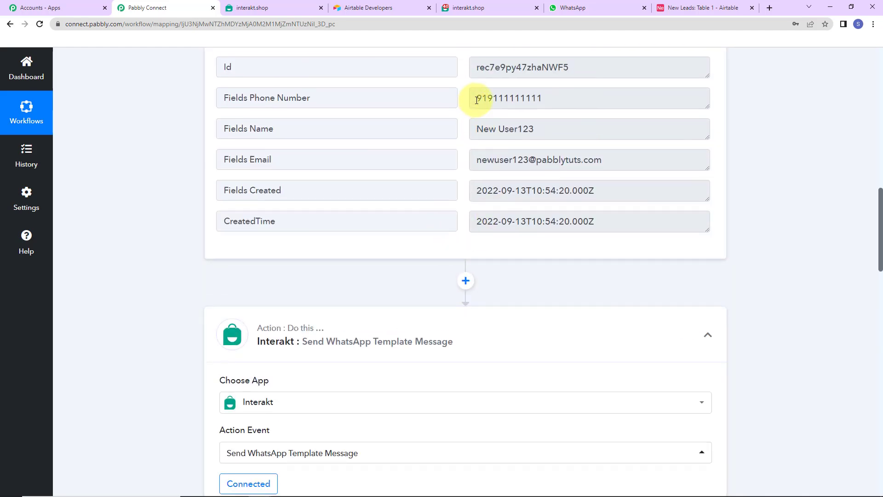
left_click_drag(474, 98, 576, 103)
left_click(769, 170)
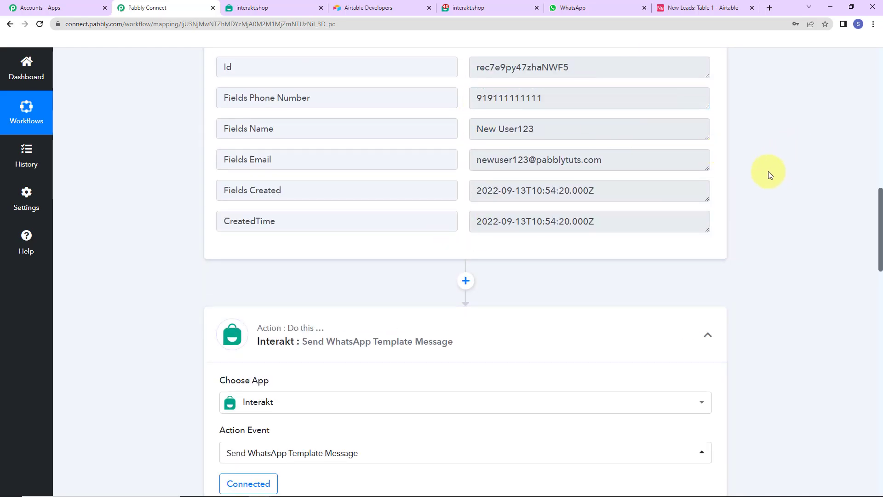
scroll(769, 171, "down", 5)
scroll(769, 172, "down", 7)
Map Airtable's Fields Phone Number into Full Phone Number, prefixed with a plus sign
left_click(249, 161)
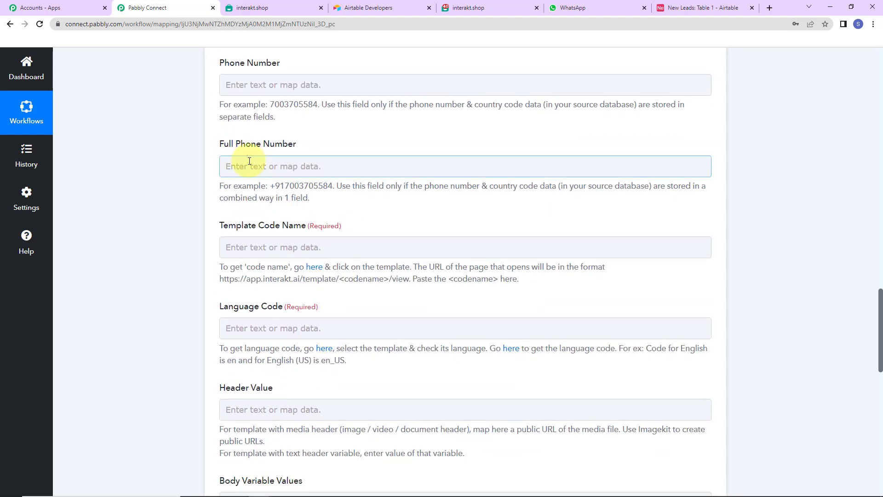
left_click(249, 163)
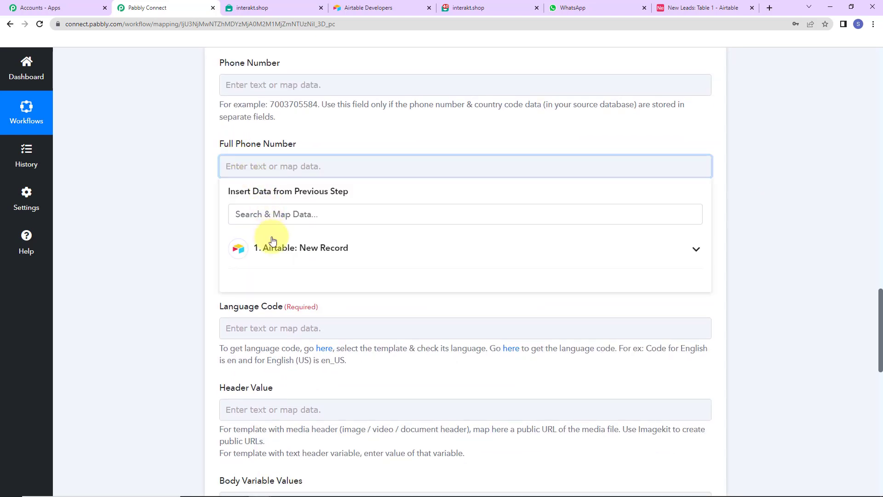
left_click(272, 252)
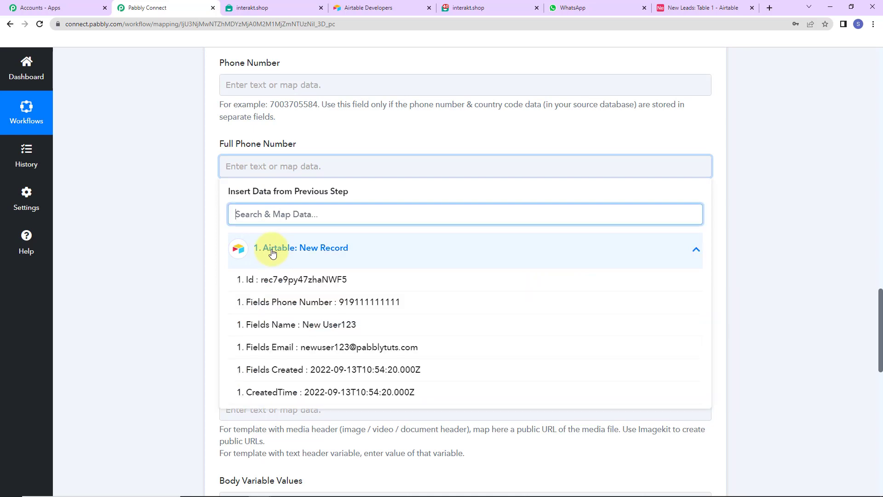
left_click(287, 309)
left_click(228, 175)
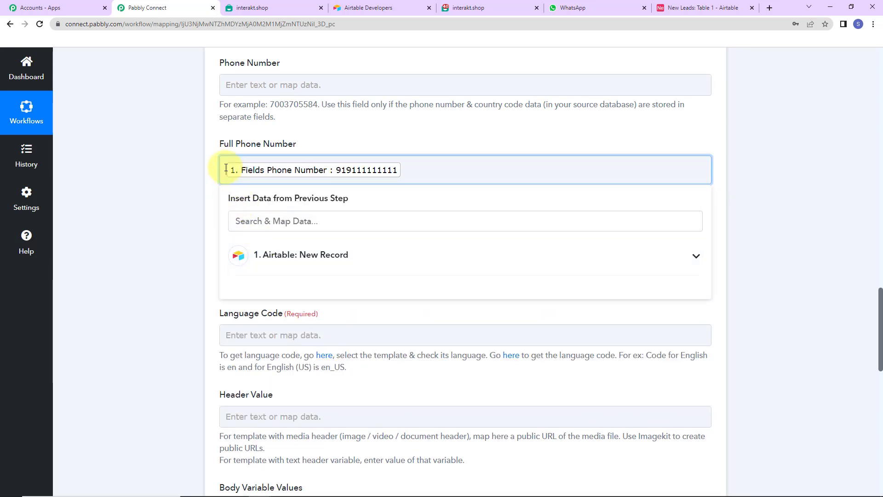
type("+")
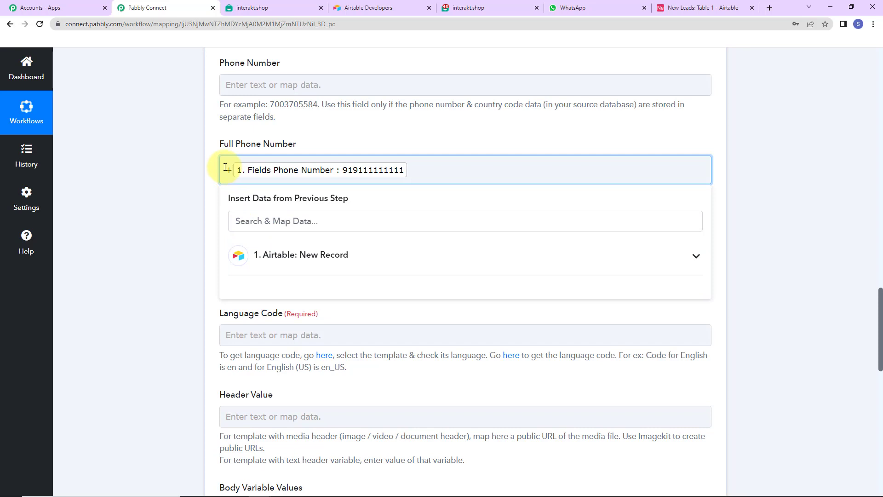
left_click(195, 158)
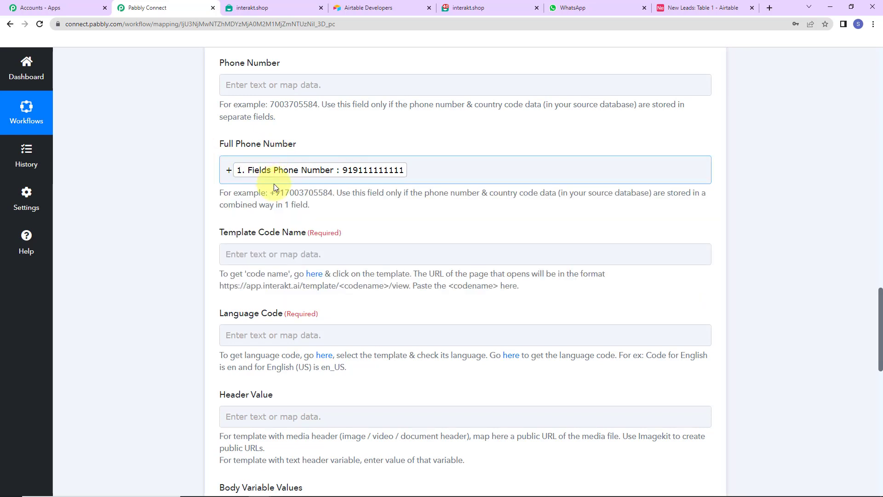
scroll(262, 175, "down", 2)
left_click(240, 138)
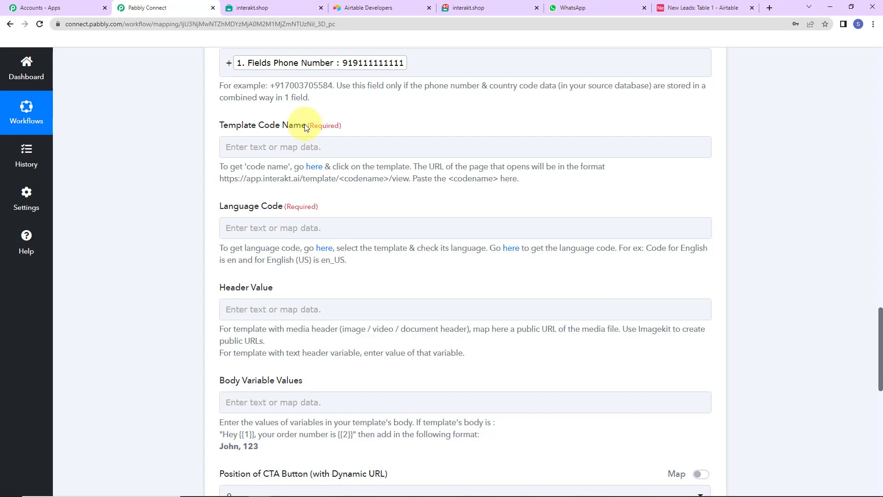
Open the active new_lead template in Interakt and select its code name in the page address
left_click(316, 171)
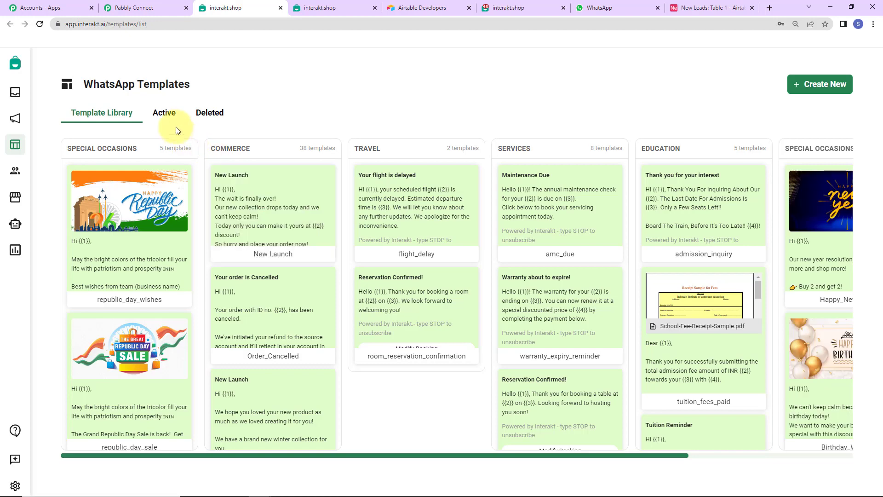
left_click(164, 116)
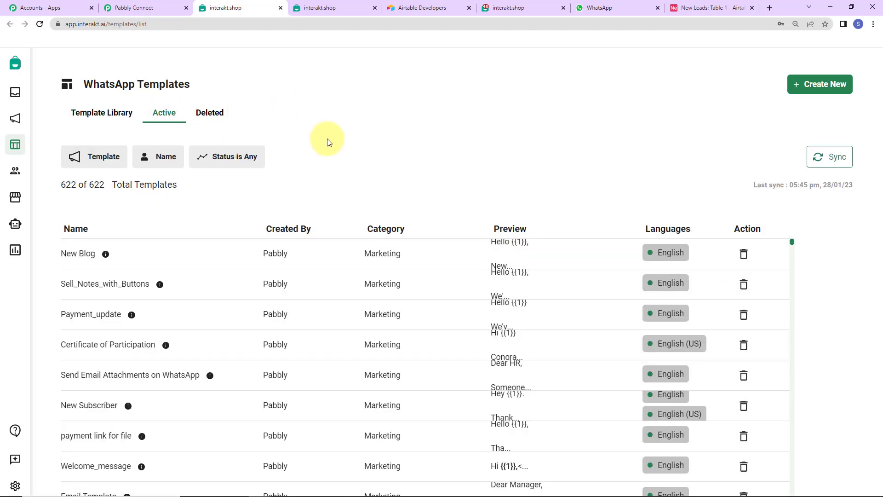
scroll(65, 296, "down", 5)
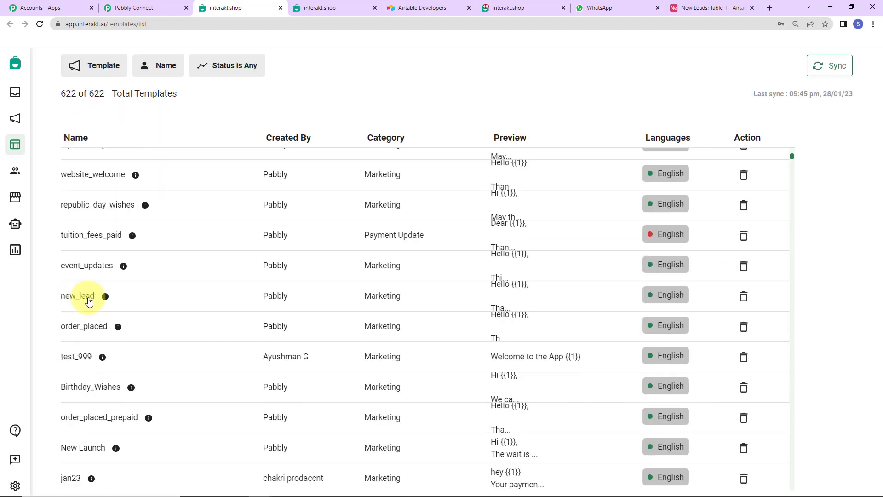
left_click(88, 300)
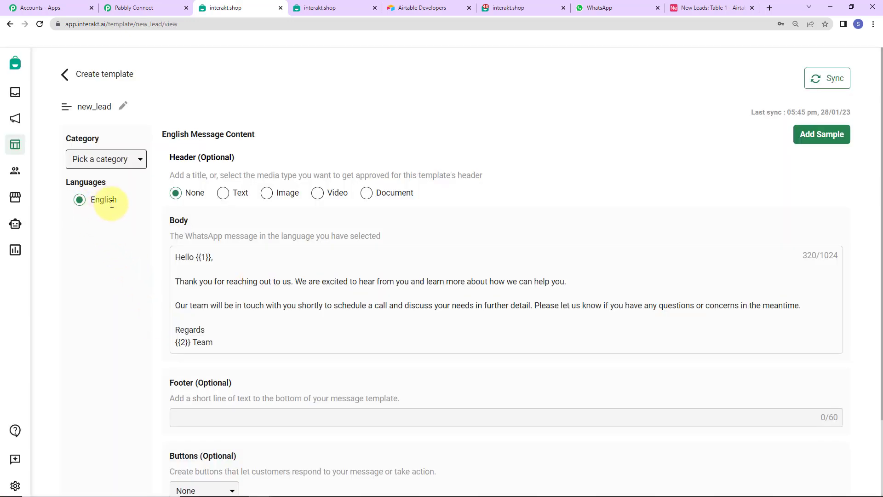
left_click_drag(171, 158, 199, 161)
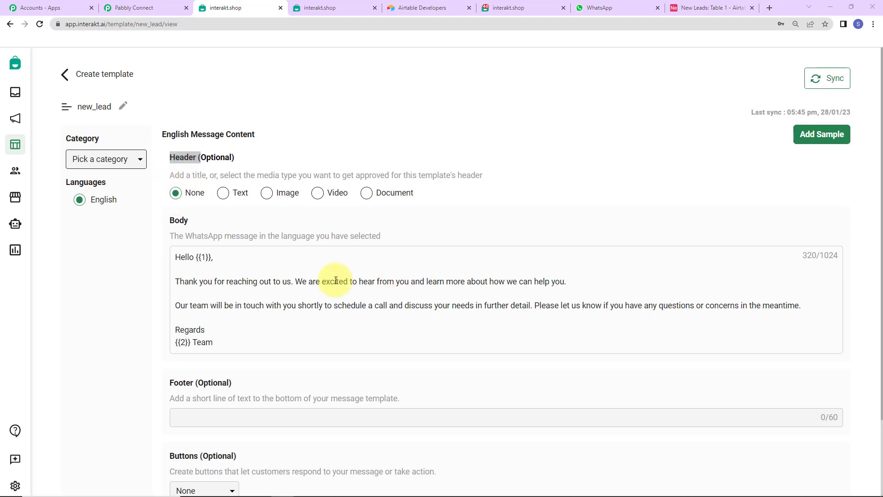
scroll(195, 253, "down", 2)
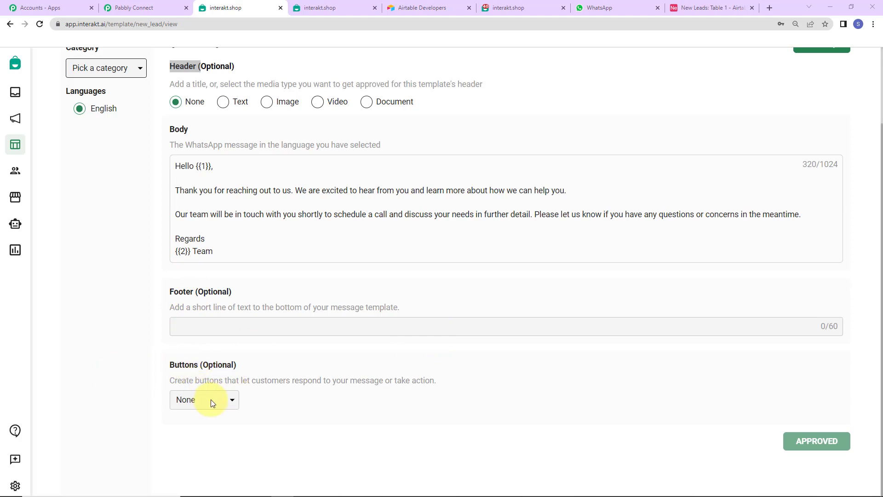
scroll(198, 267, "up", 2)
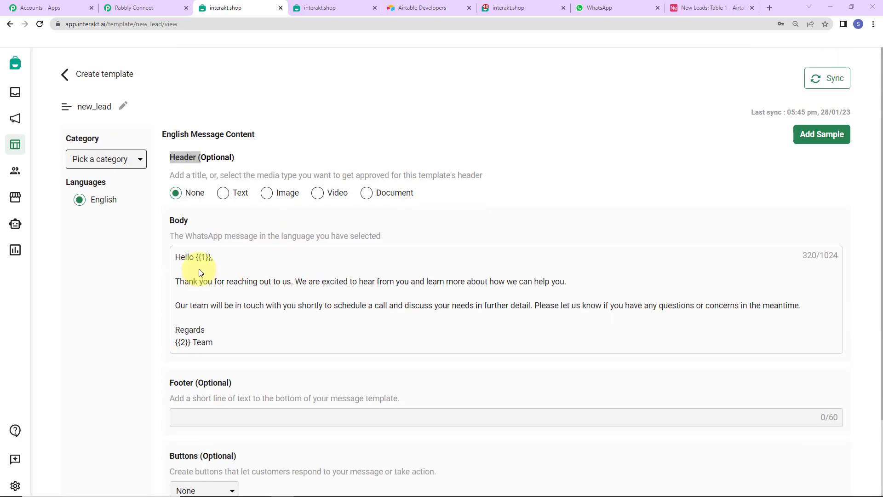
double_click(141, 24)
right_click(167, 24)
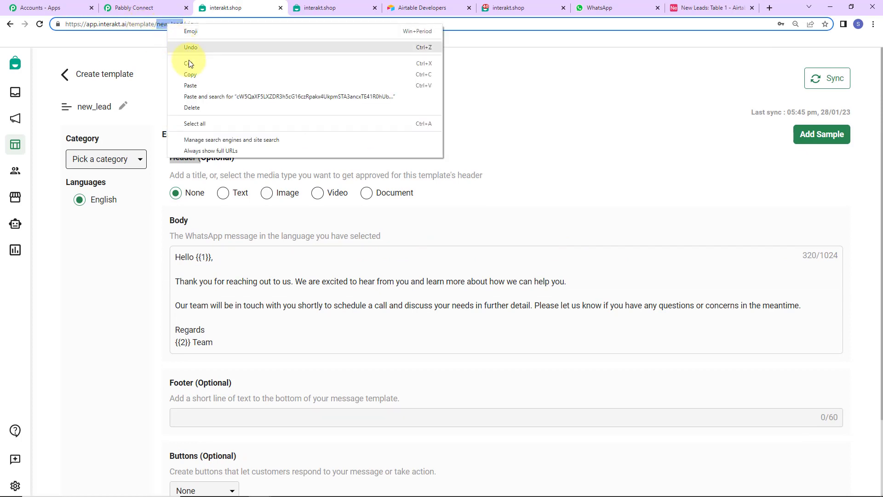
Set Template Code Name to new_lead and Language Code to en
left_click(193, 74)
left_click(156, 8)
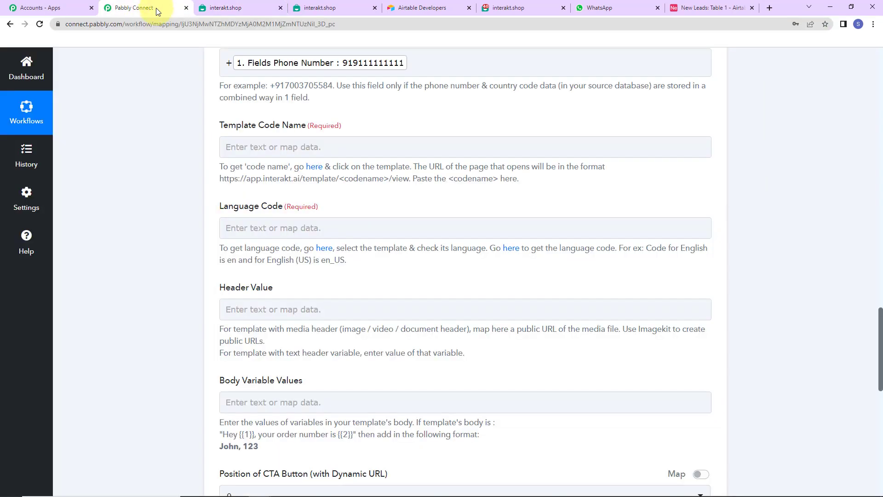
left_click(247, 140)
key("ctrl+v")
left_click(181, 119)
left_click(295, 226)
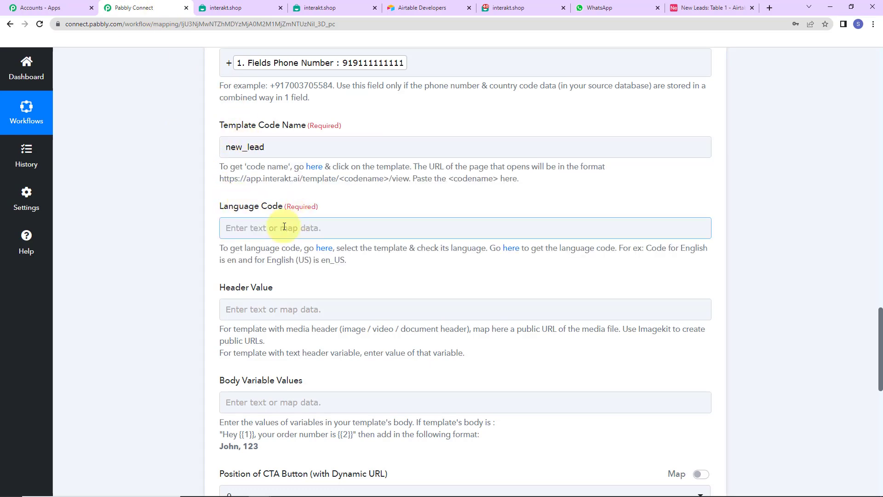
type("en")
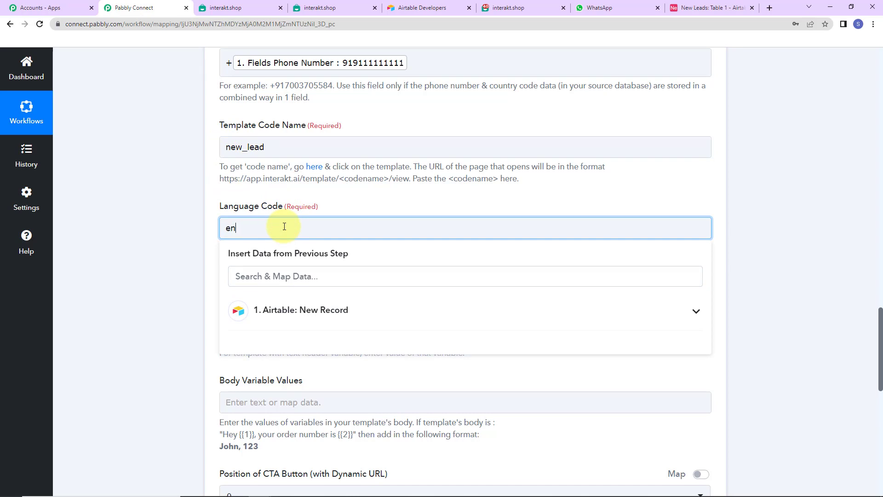
left_click(148, 225)
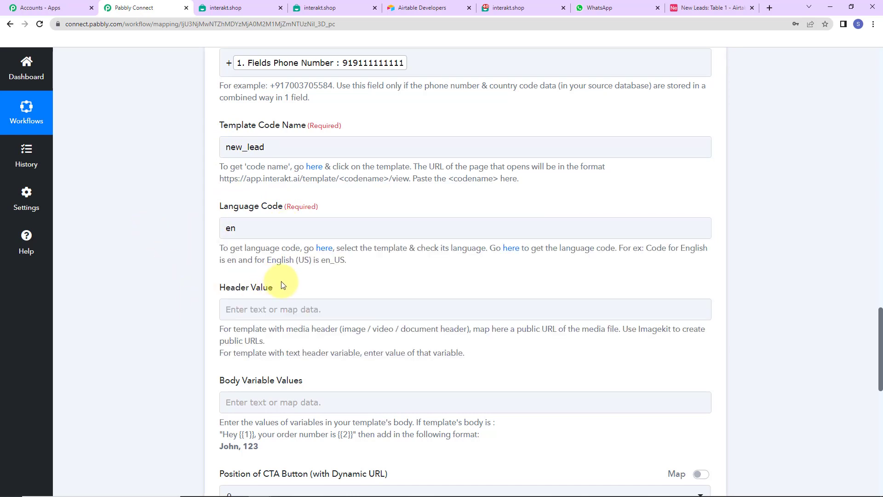
Leave Header Value empty and bring up Airtable step data for Body Variable Values
left_click(255, 306)
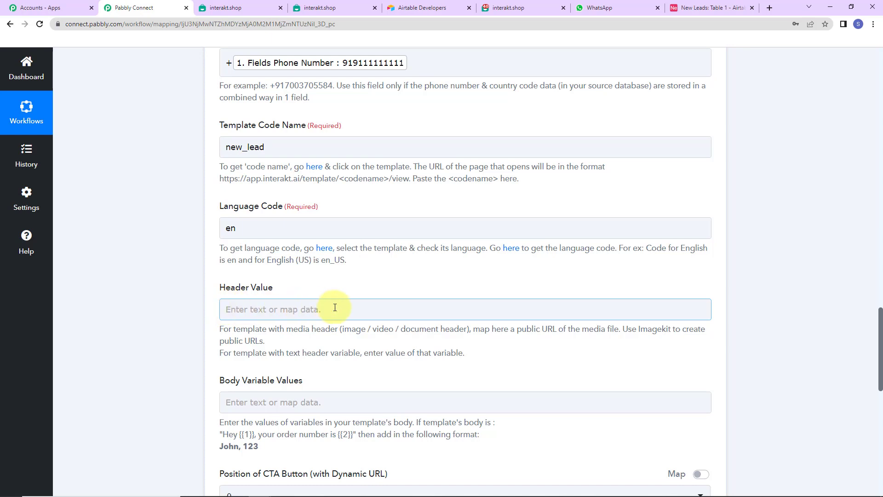
left_click(378, 291)
scroll(378, 291, "down", 2)
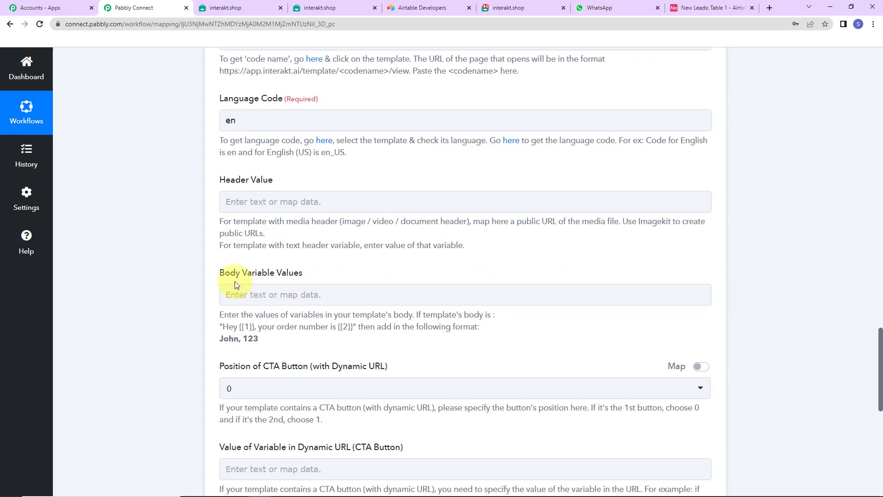
left_click(299, 290)
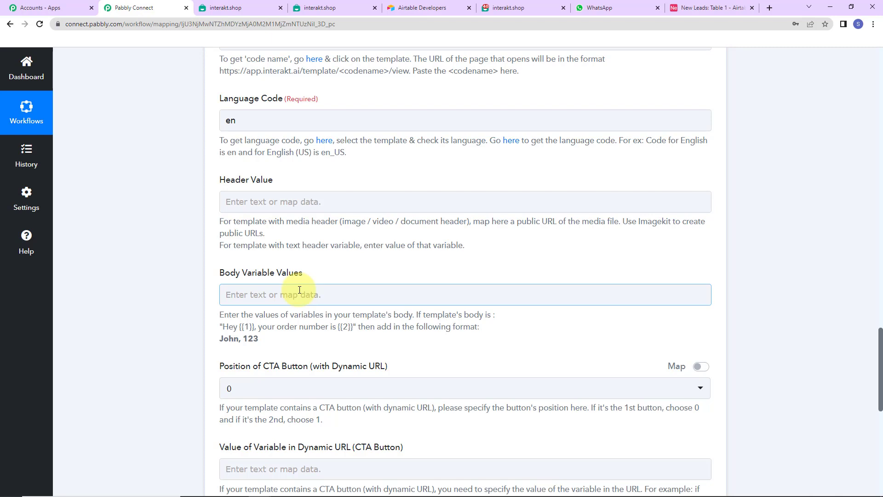
left_click(299, 290)
Fill Body Variable Values with the Airtable Name field plus ', Pabbly Connect', then save and send a test request
scroll(316, 388, "down", 4)
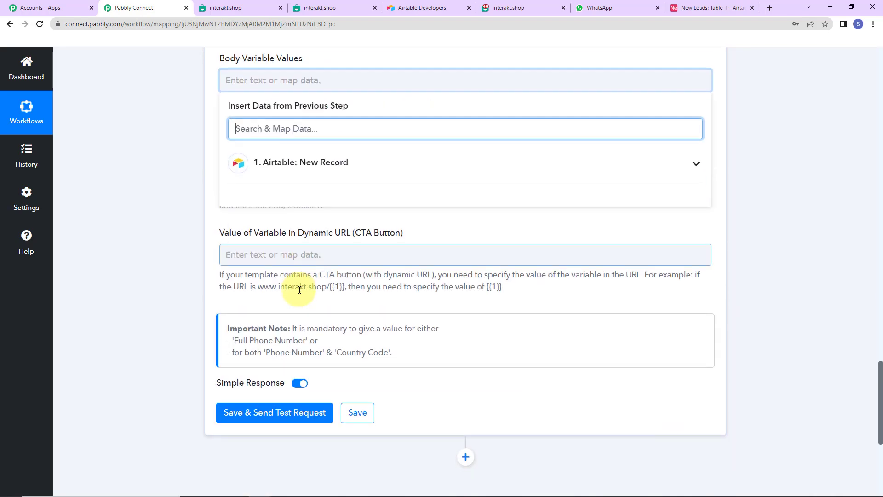
left_click(326, 167)
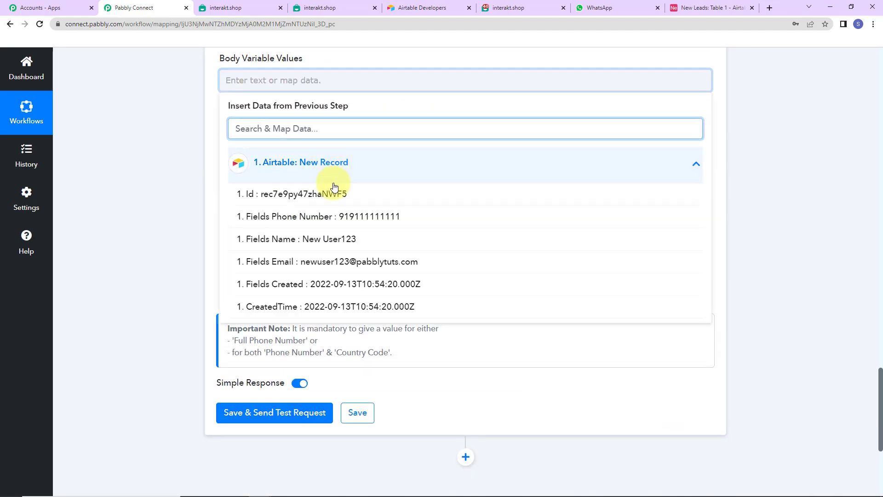
left_click(331, 236)
type(",")
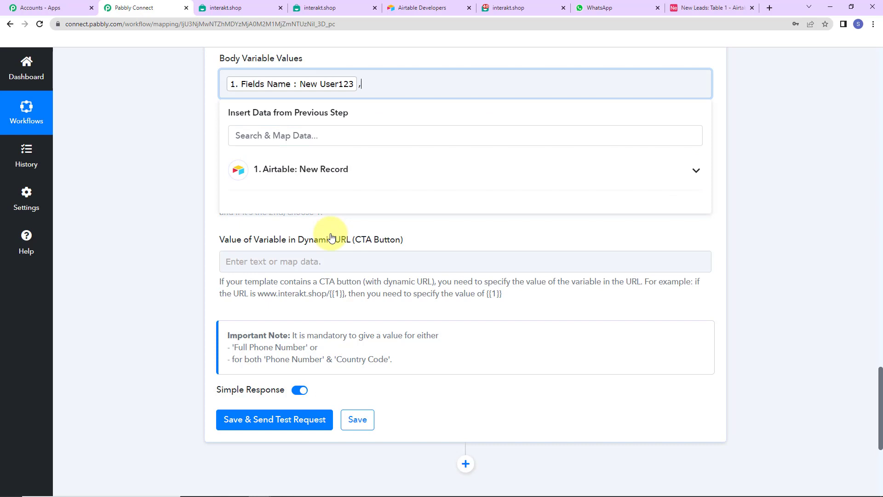
type(" Pabbly Connect")
left_click(140, 118)
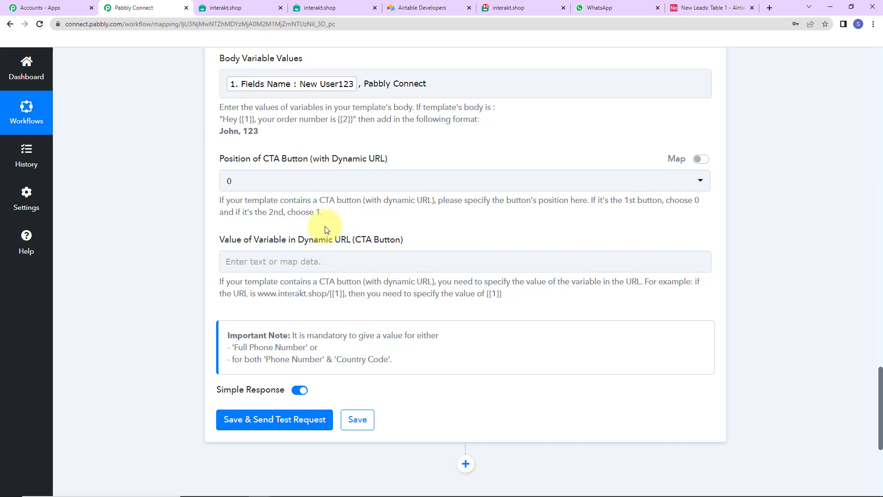
left_click(282, 426)
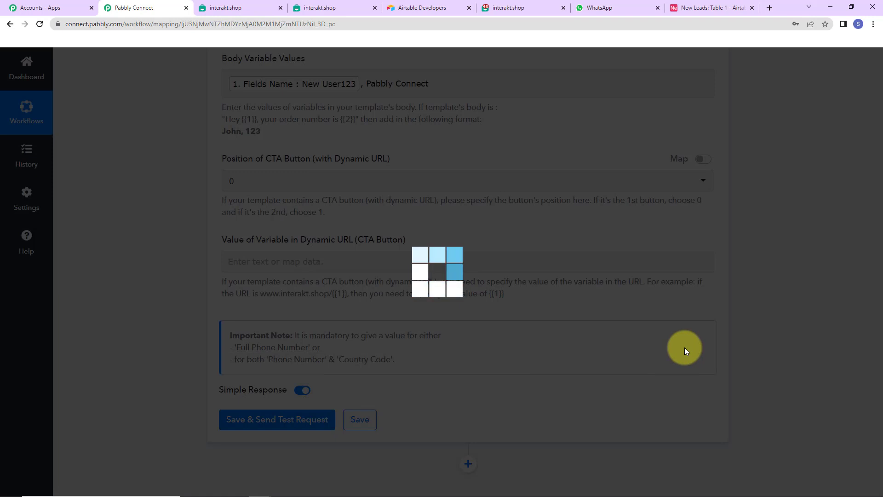
Check the test response confirming the message was queued via Interakt, then switch to WhatsApp Web
scroll(760, 302, "down", 5)
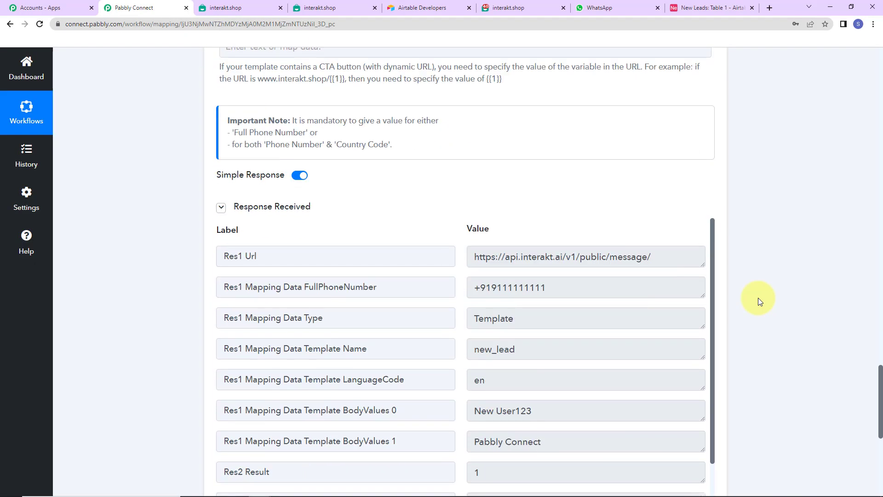
left_click_drag(713, 233, 722, 279)
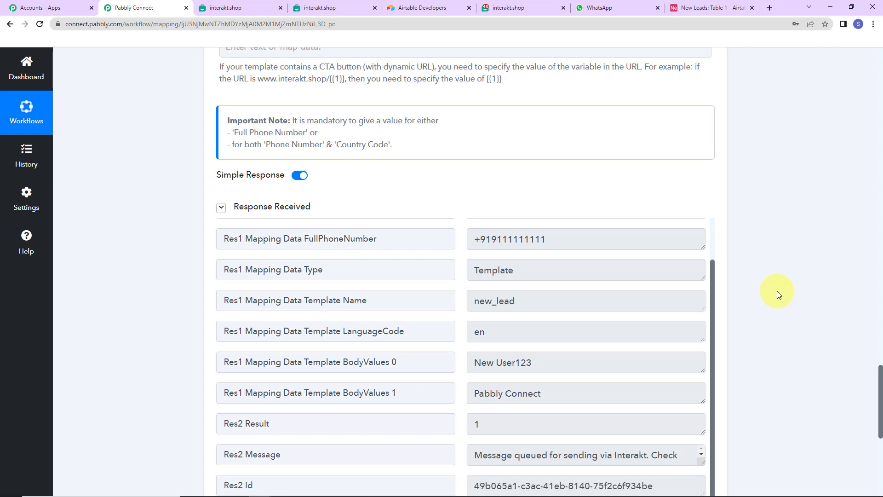
key("ctrl+7")
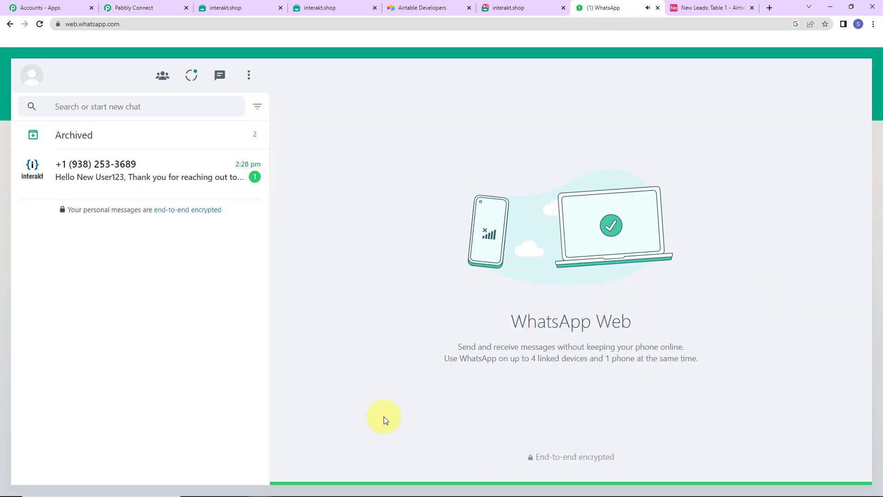
Open the Interakt chat to read the thank-you message addressed to New User123
left_click(108, 175)
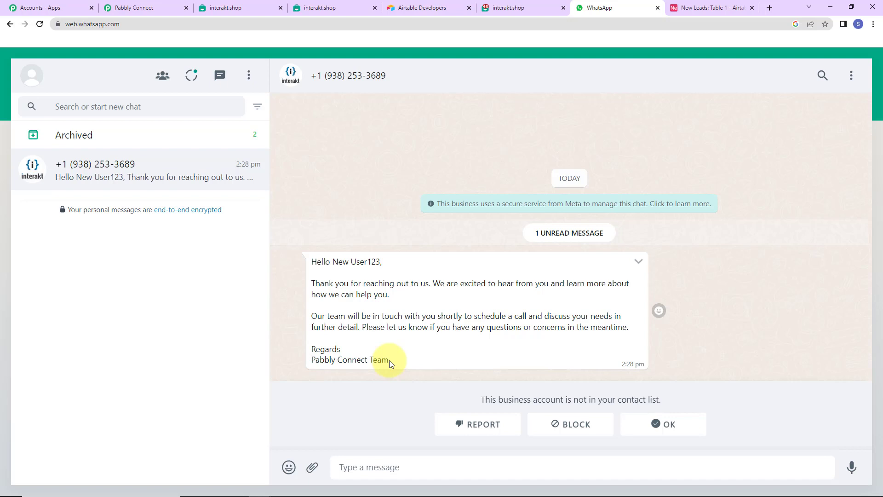
Add a New Leads record named 'Test User' with an email address and the pasted phone number
left_click(735, 8)
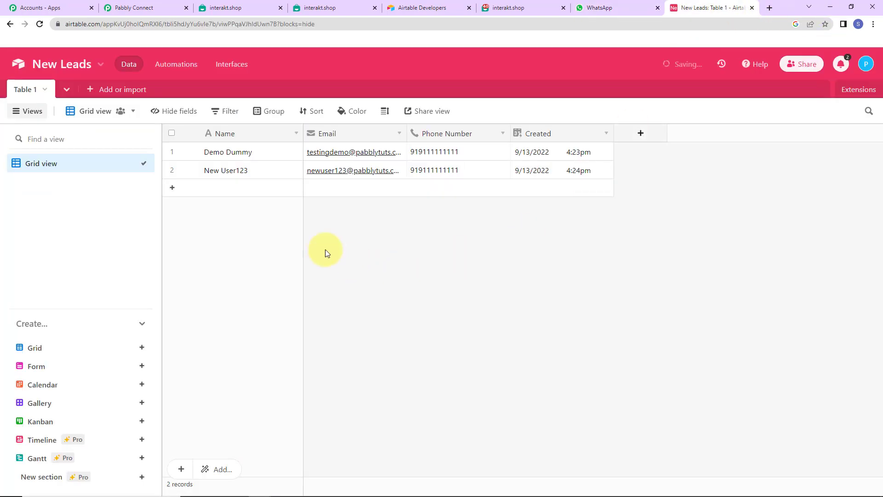
left_click(257, 188)
type("Test User")
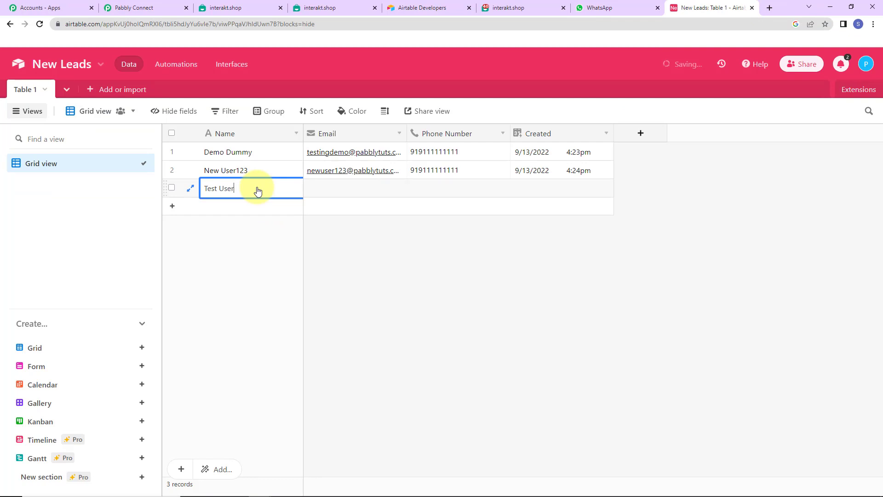
key("Tab")
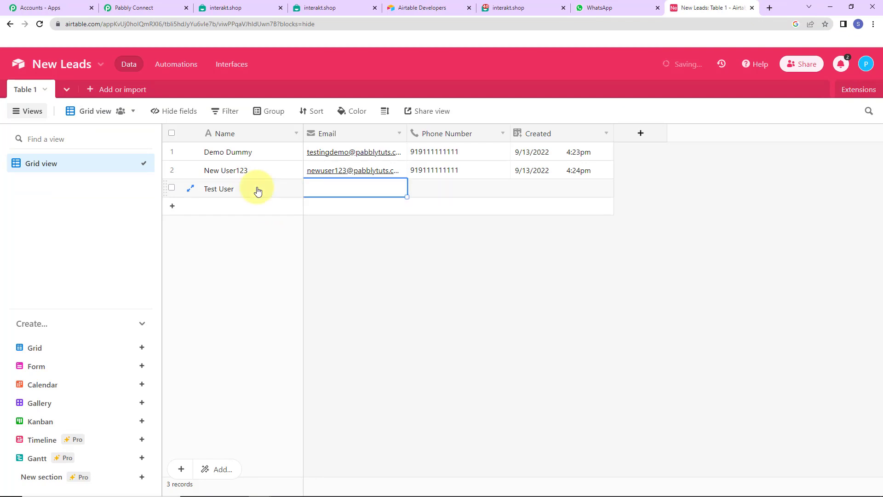
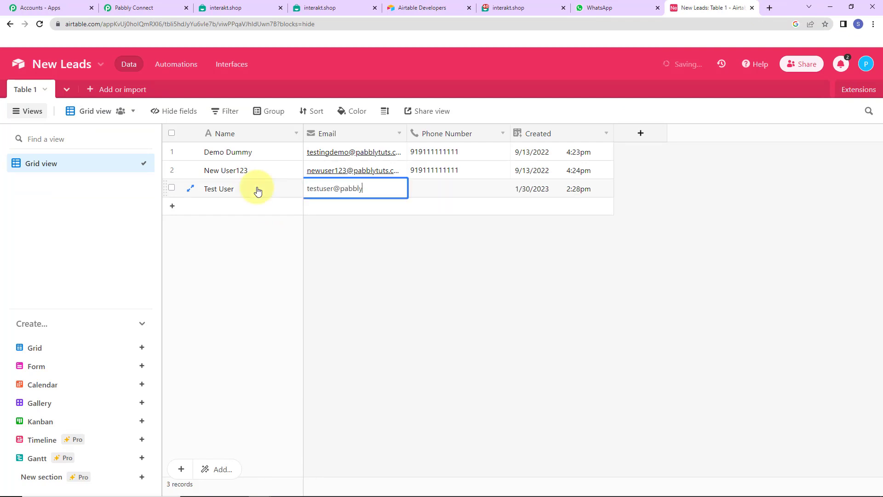
key("Tab")
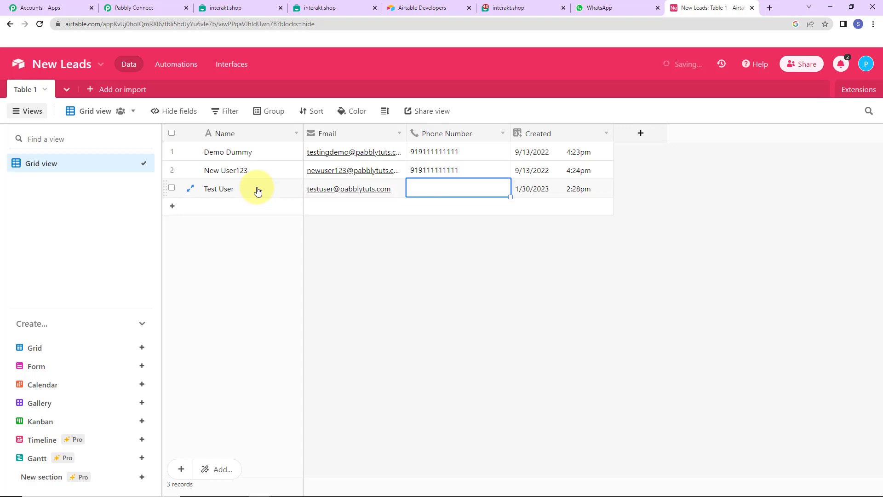
key("ctrl+v")
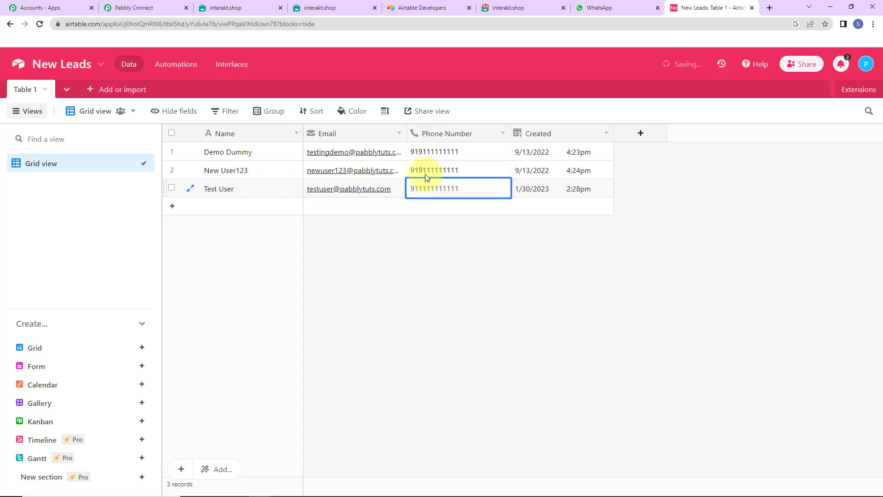
left_click(594, 244)
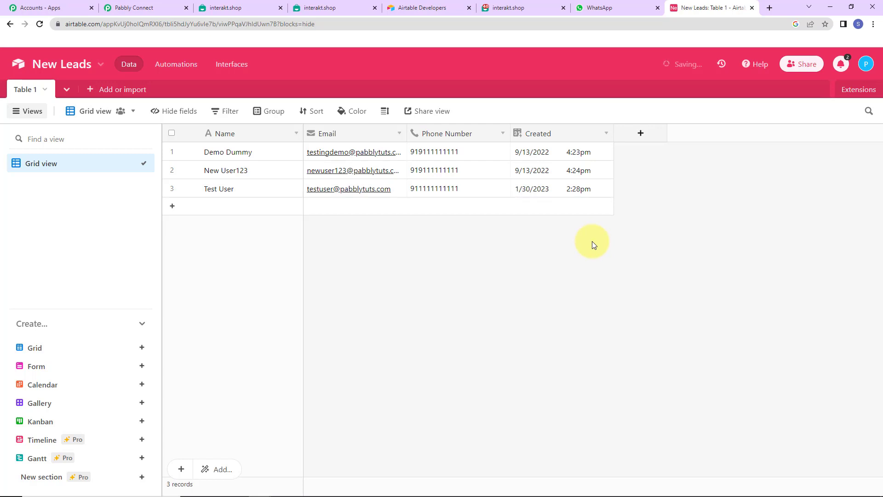
Confirm the automatic 'Hello Test User' WhatsApp message arrived, then return to the Pabbly Connect workflow
left_click(131, 7)
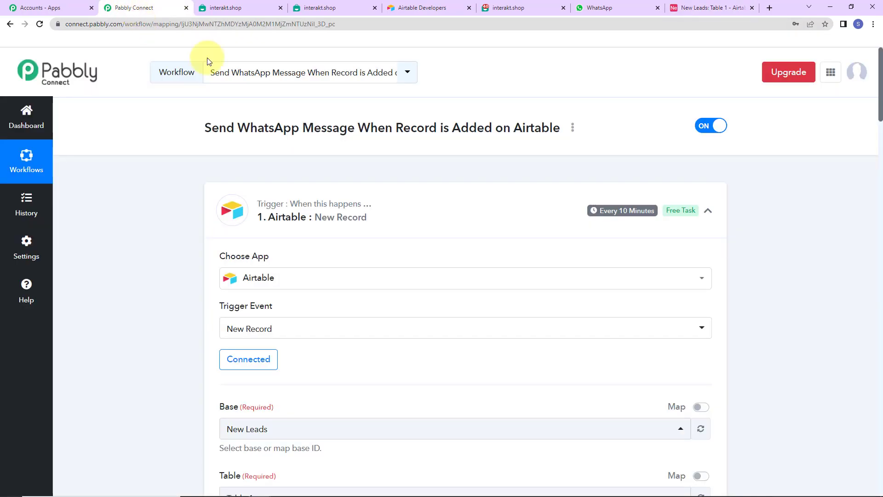
mouse_move(624, 215)
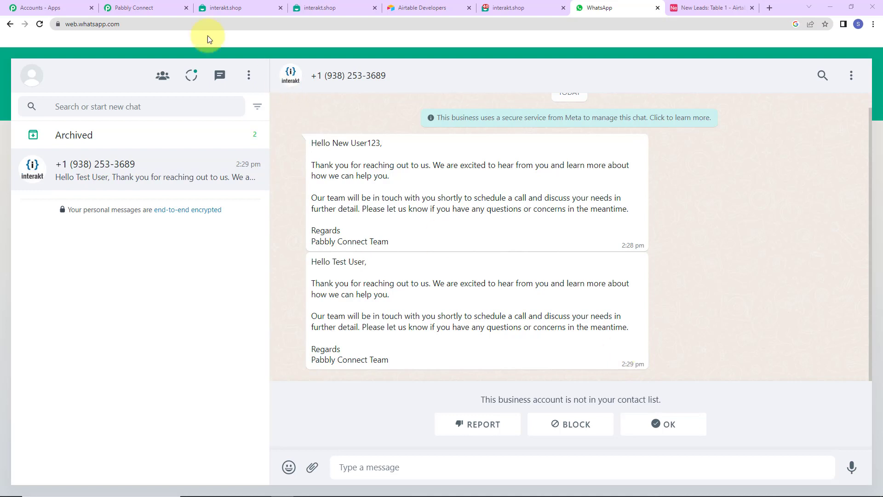
left_click(159, 8)
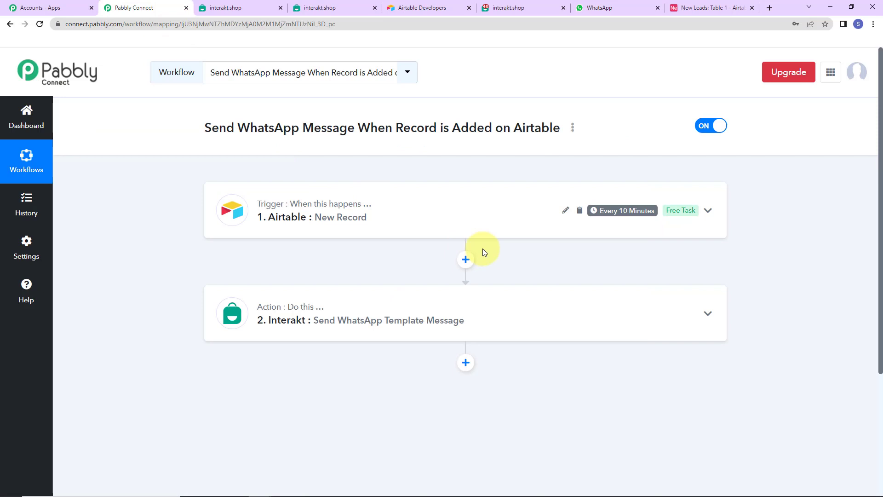